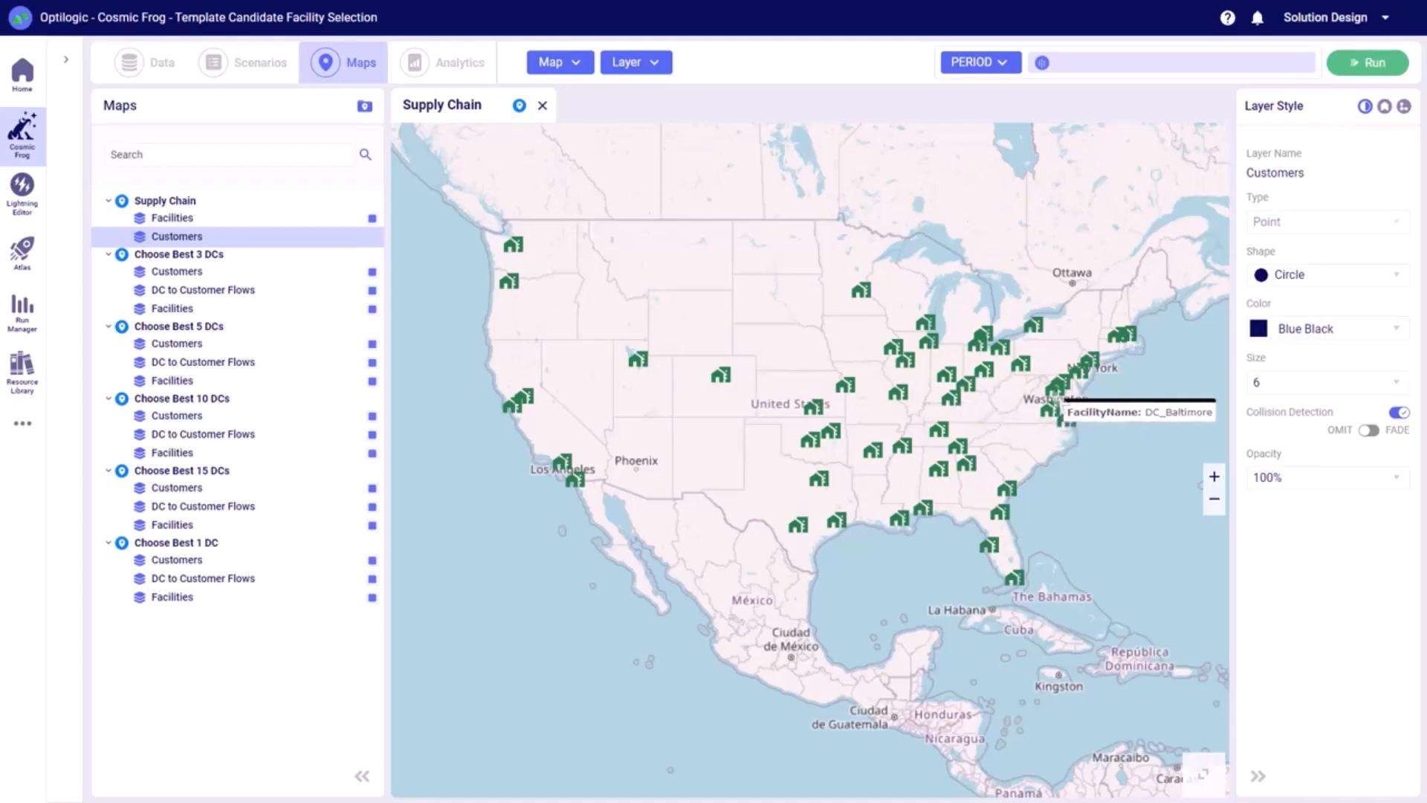
# Show the Customers layer on the Supply Chain map alongside the facilities.
pyautogui.click(372, 237)
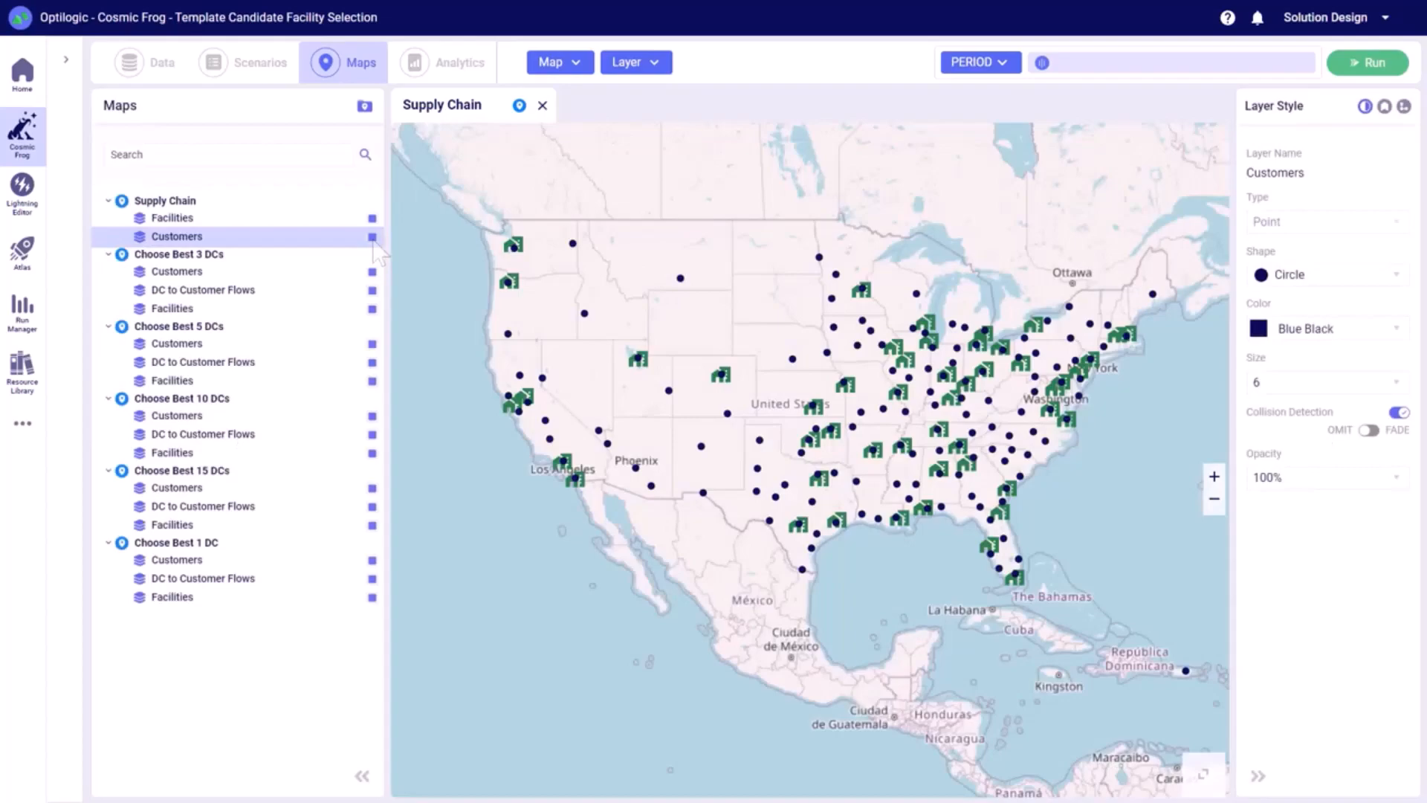
pyautogui.moveTo(584, 324)
pyautogui.moveTo(702, 452)
pyautogui.moveTo(993, 449)
# Switch to the model's data tables and hide the ones that contain no records.
pyautogui.click(162, 64)
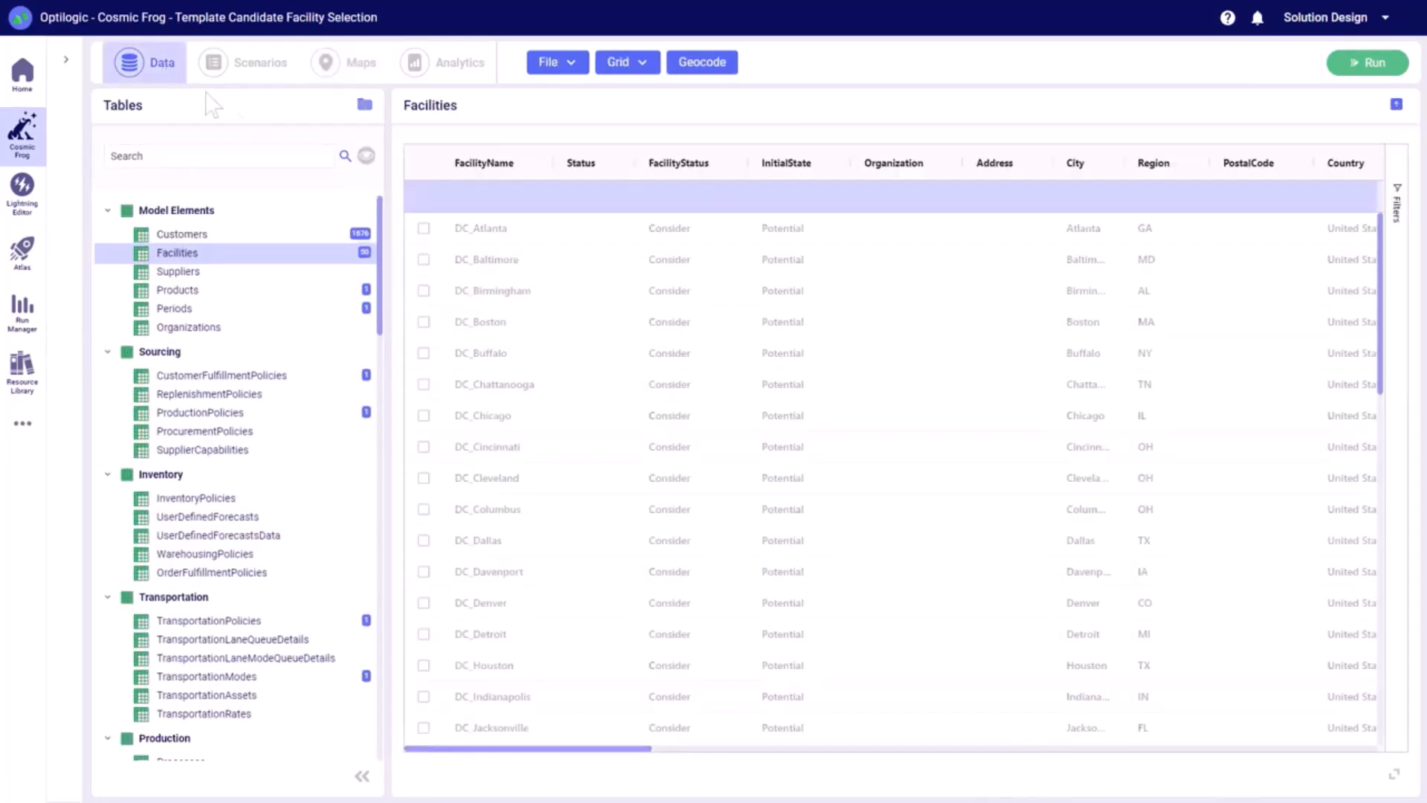
pyautogui.click(367, 156)
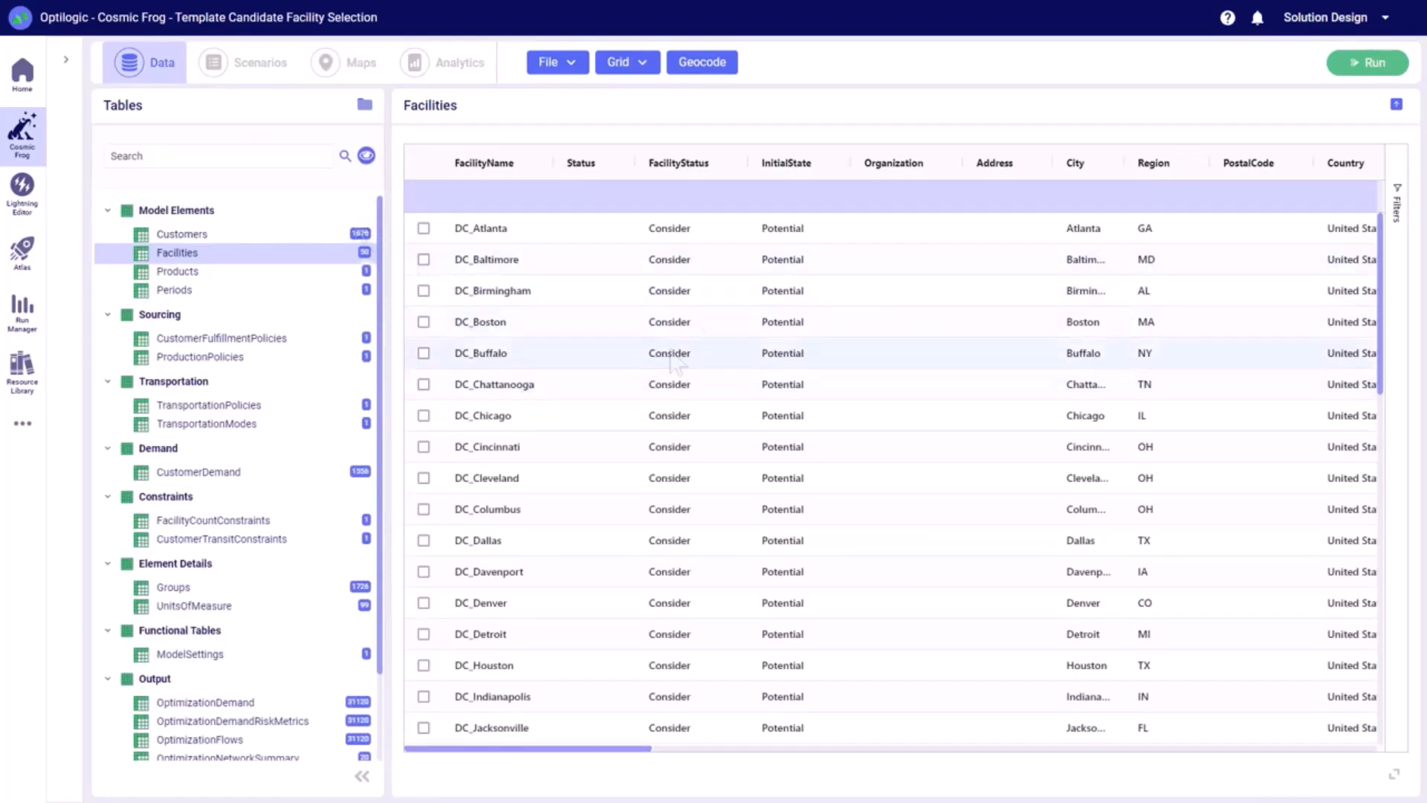
# Examine the InitialState options and the location and cost columns of the Facilities table.
pyautogui.doubleClick(802, 230)
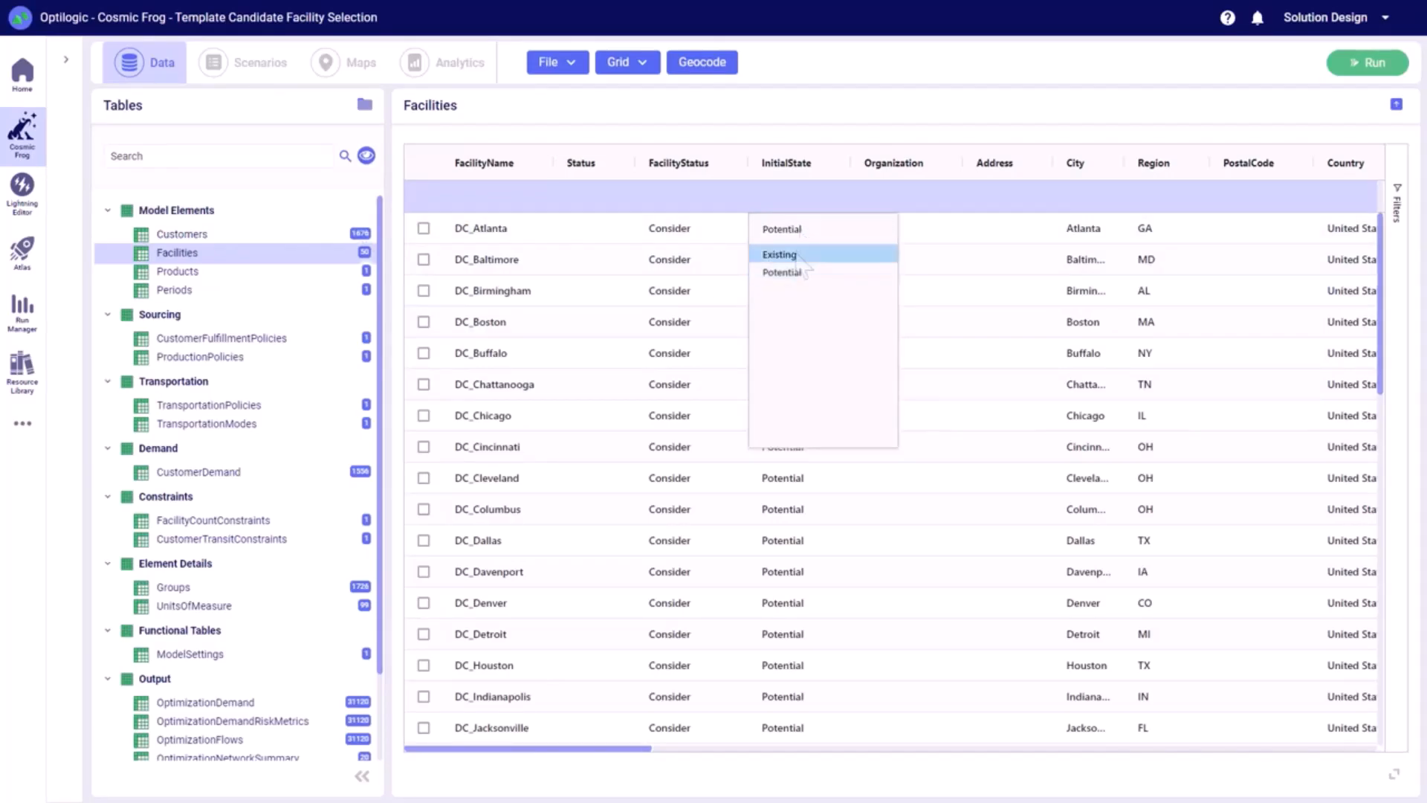
pyautogui.click(803, 275)
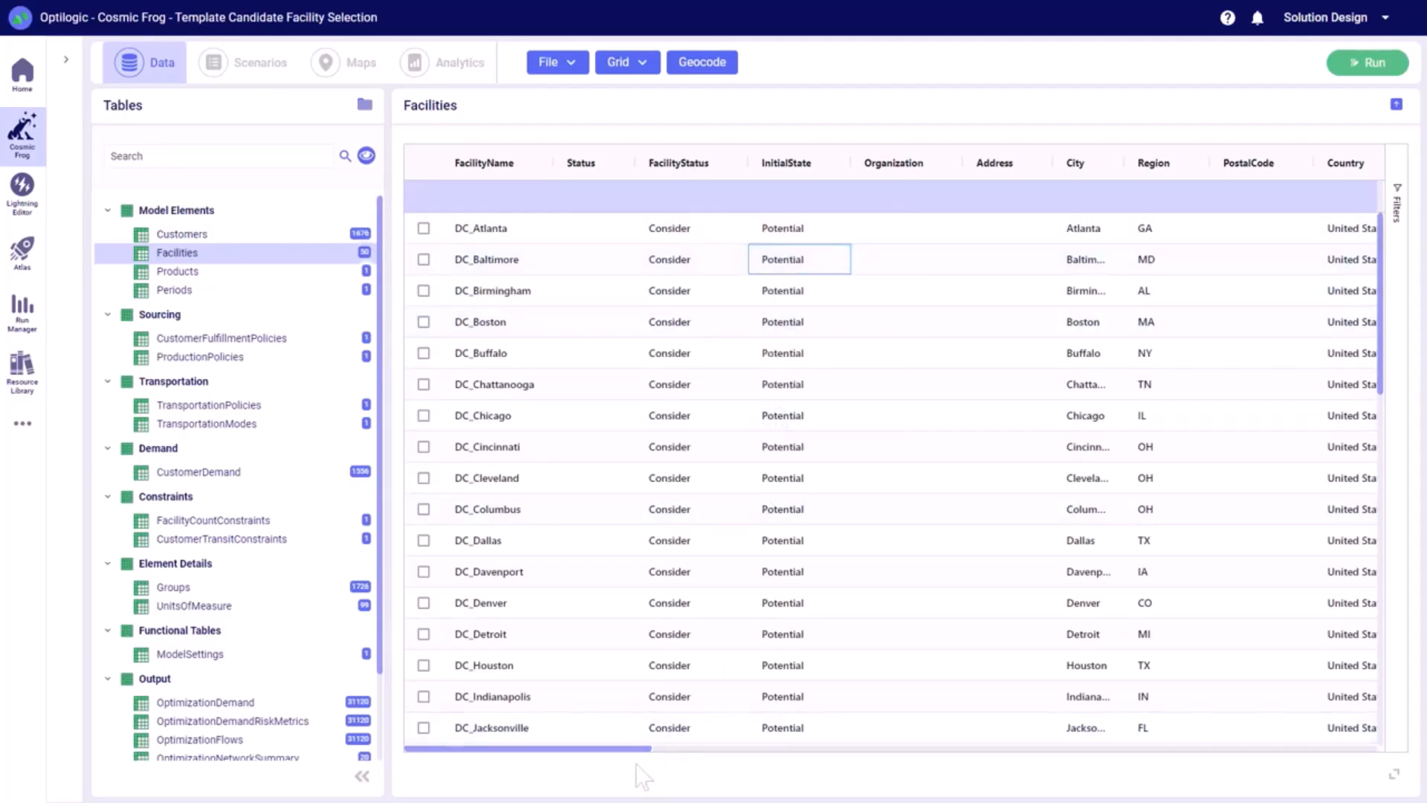
pyautogui.moveTo(639, 748); pyautogui.dragTo(782, 751)
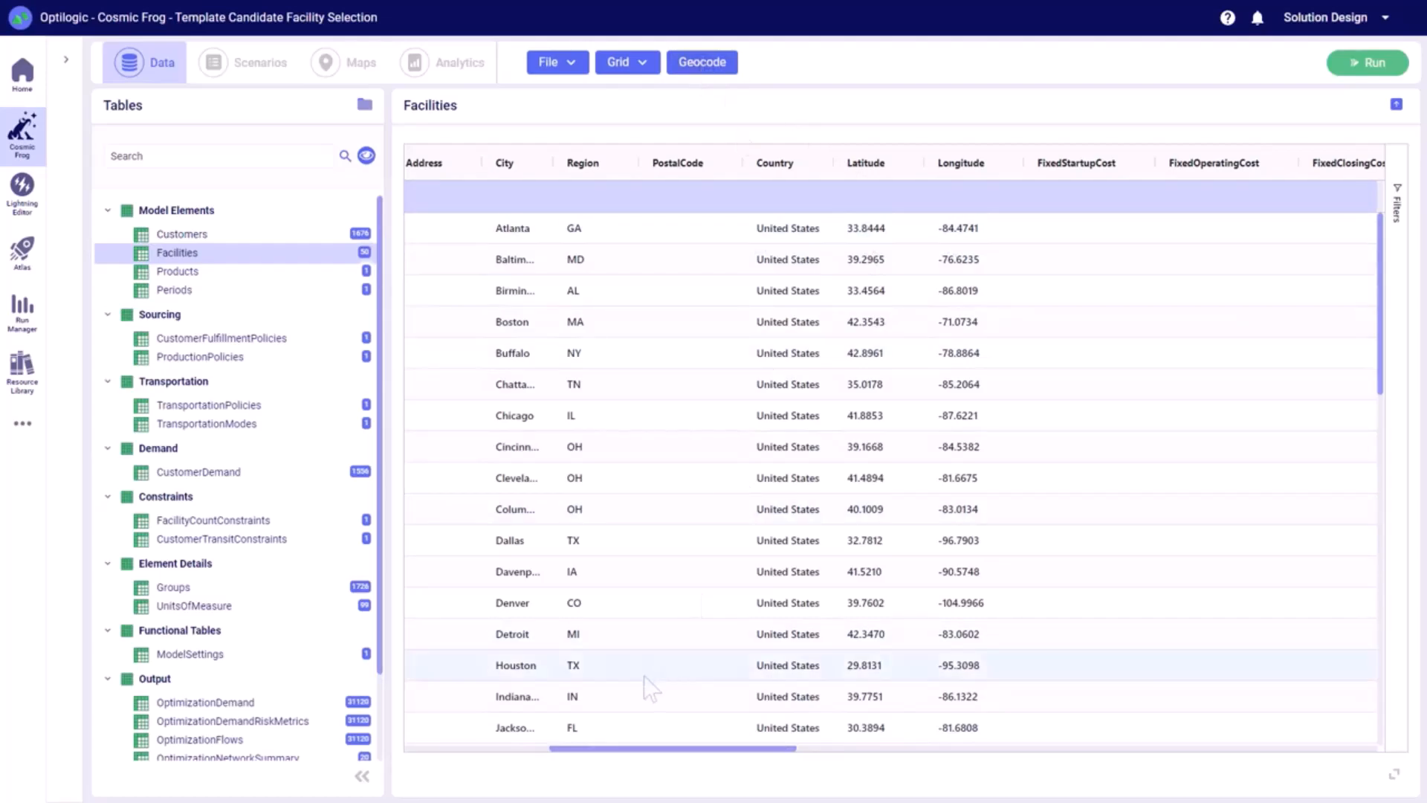
pyautogui.moveTo(628, 750); pyautogui.dragTo(448, 758)
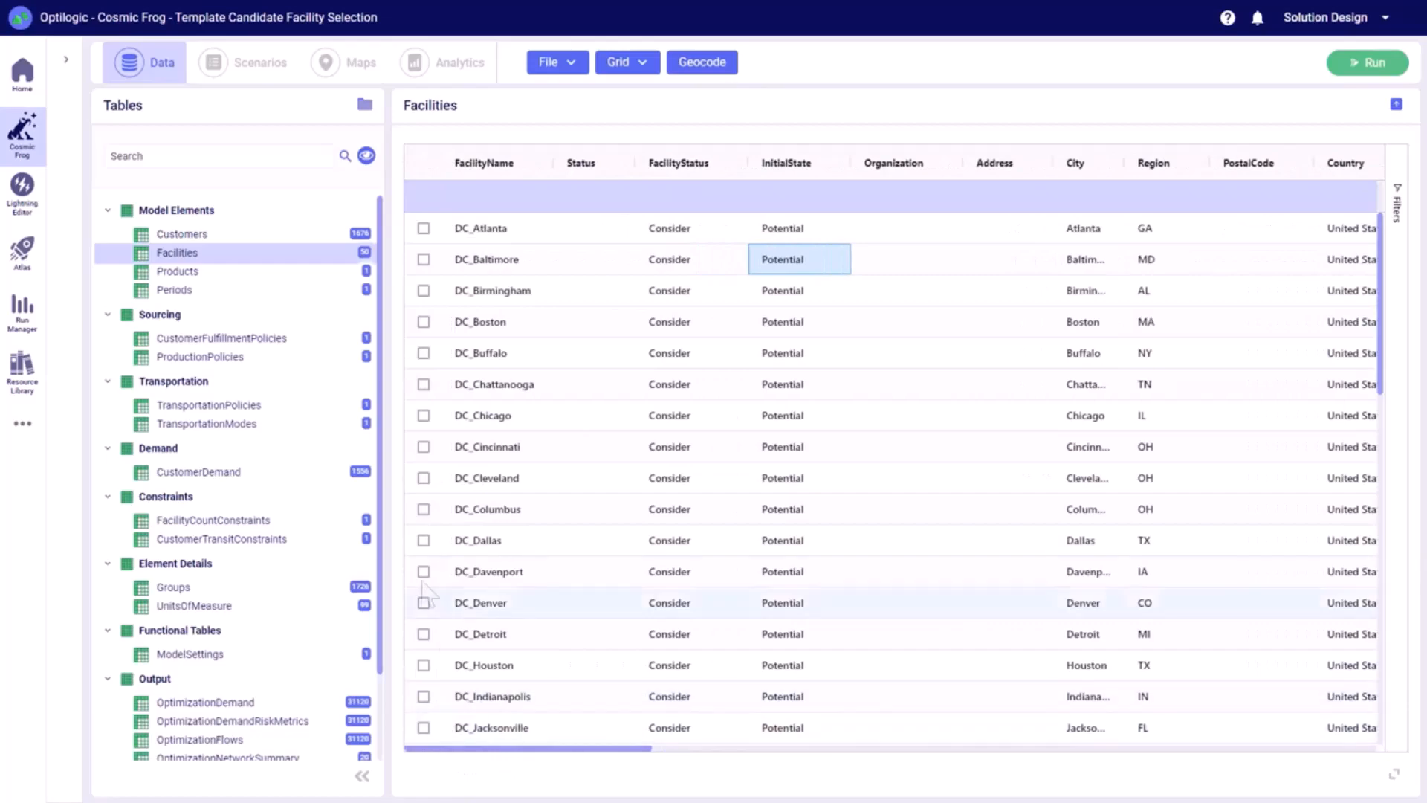
# Review the Customers, CustomerDemand and CustomerFulfillmentPolicies tables.
pyautogui.click(271, 234)
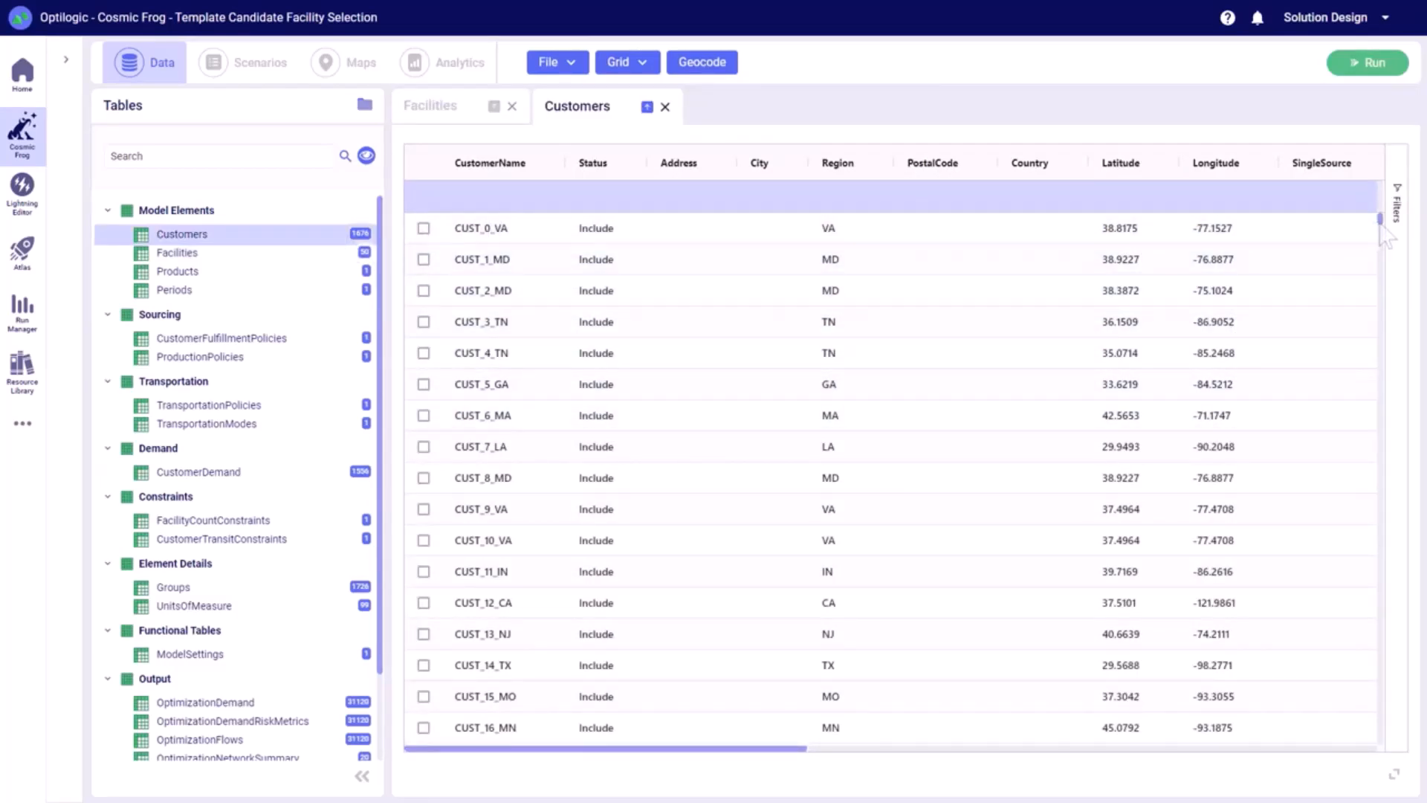
pyautogui.moveTo(1384, 236); pyautogui.dragTo(1391, 272)
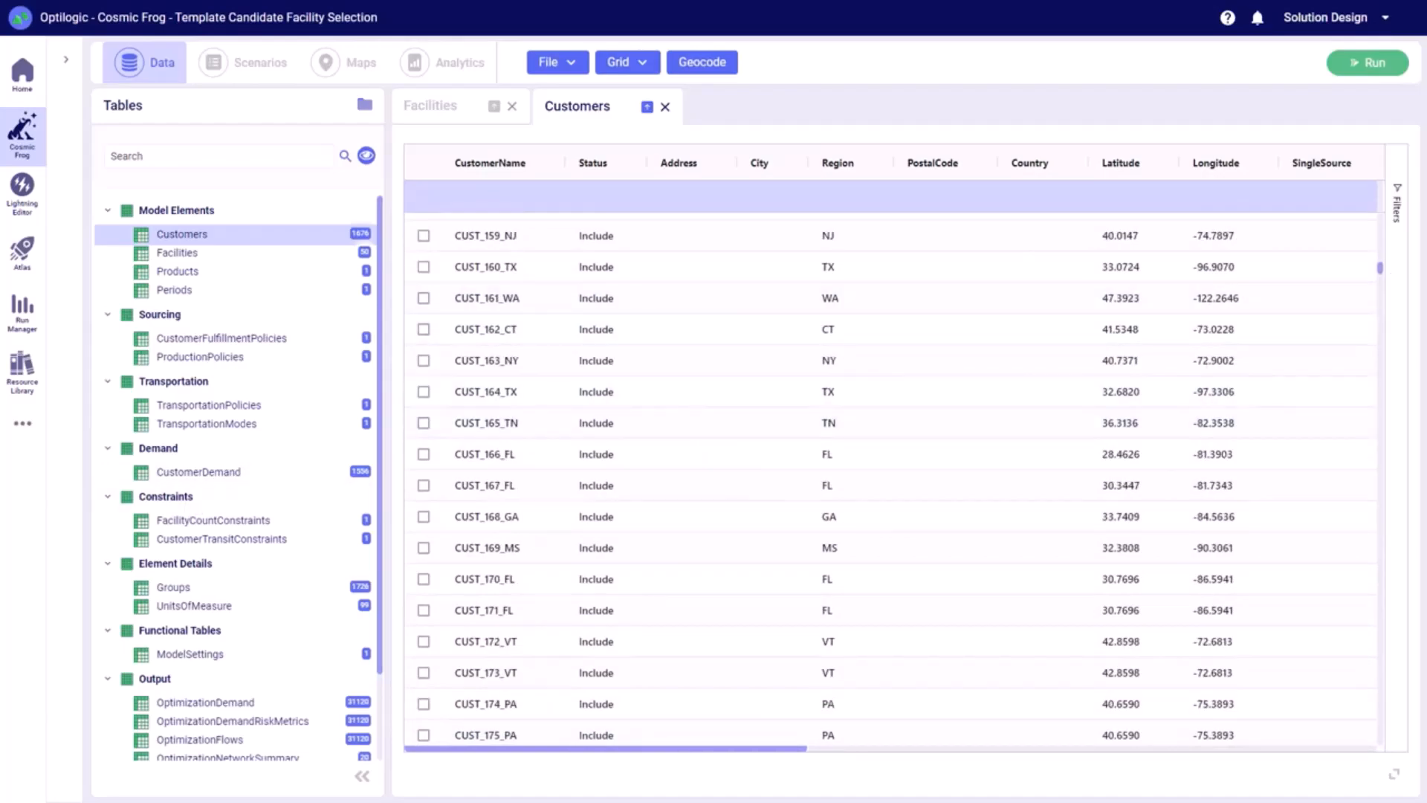
pyautogui.click(271, 475)
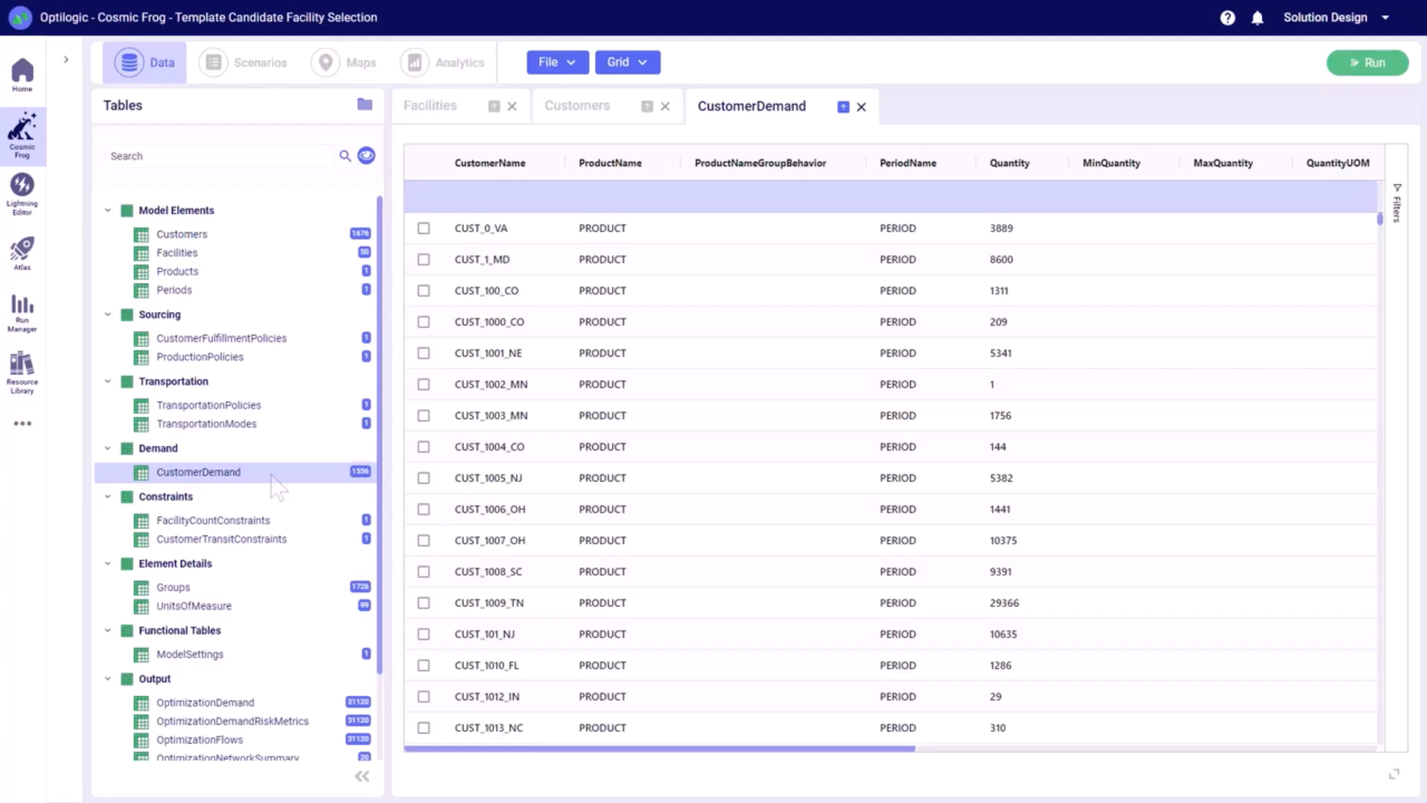
pyautogui.click(291, 341)
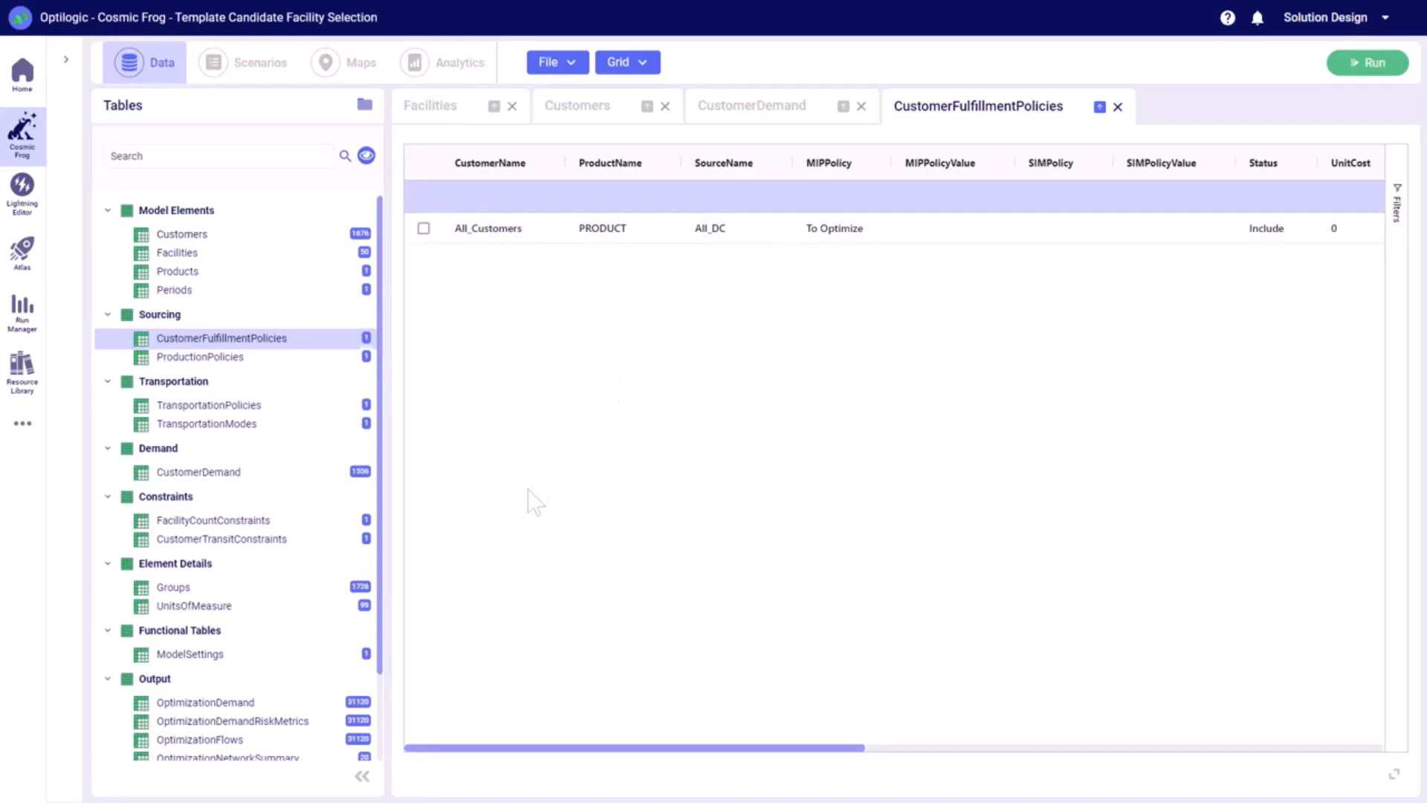
# Examine the FacilityNameGroupBehavior options and remaining columns of the All_DC row in the FacilityCountConstraints table.
pyautogui.click(269, 520)
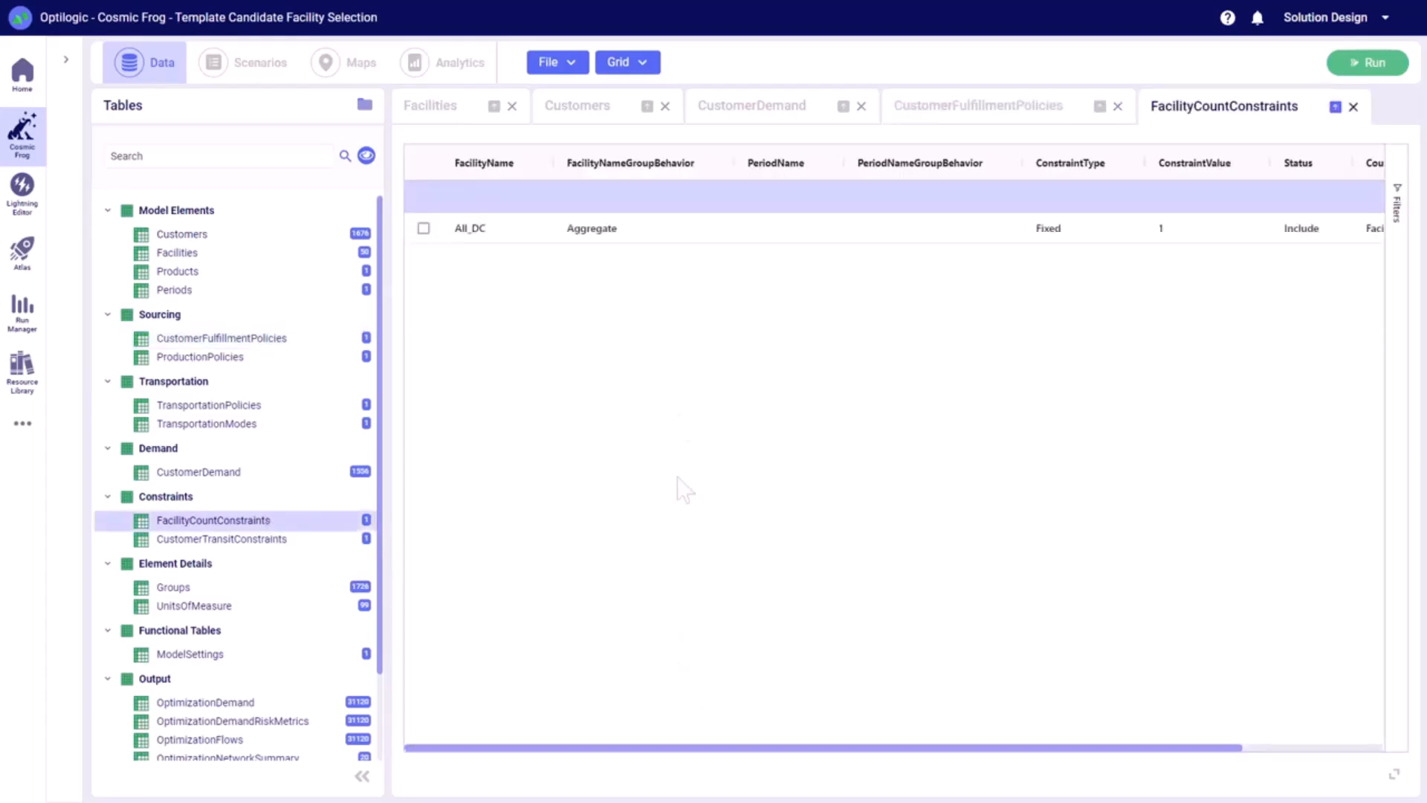
pyautogui.click(606, 238)
pyautogui.click(607, 242)
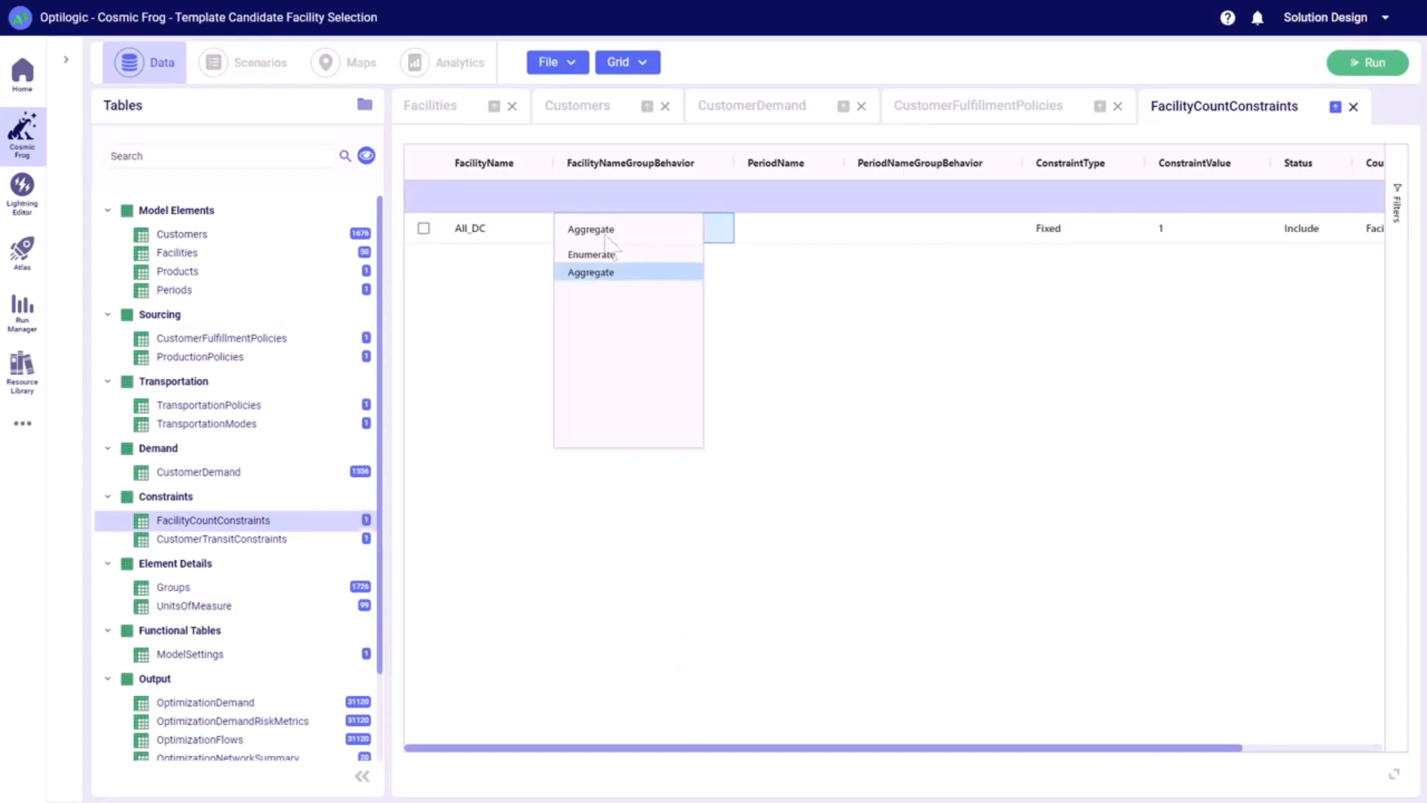
pyautogui.click(739, 292)
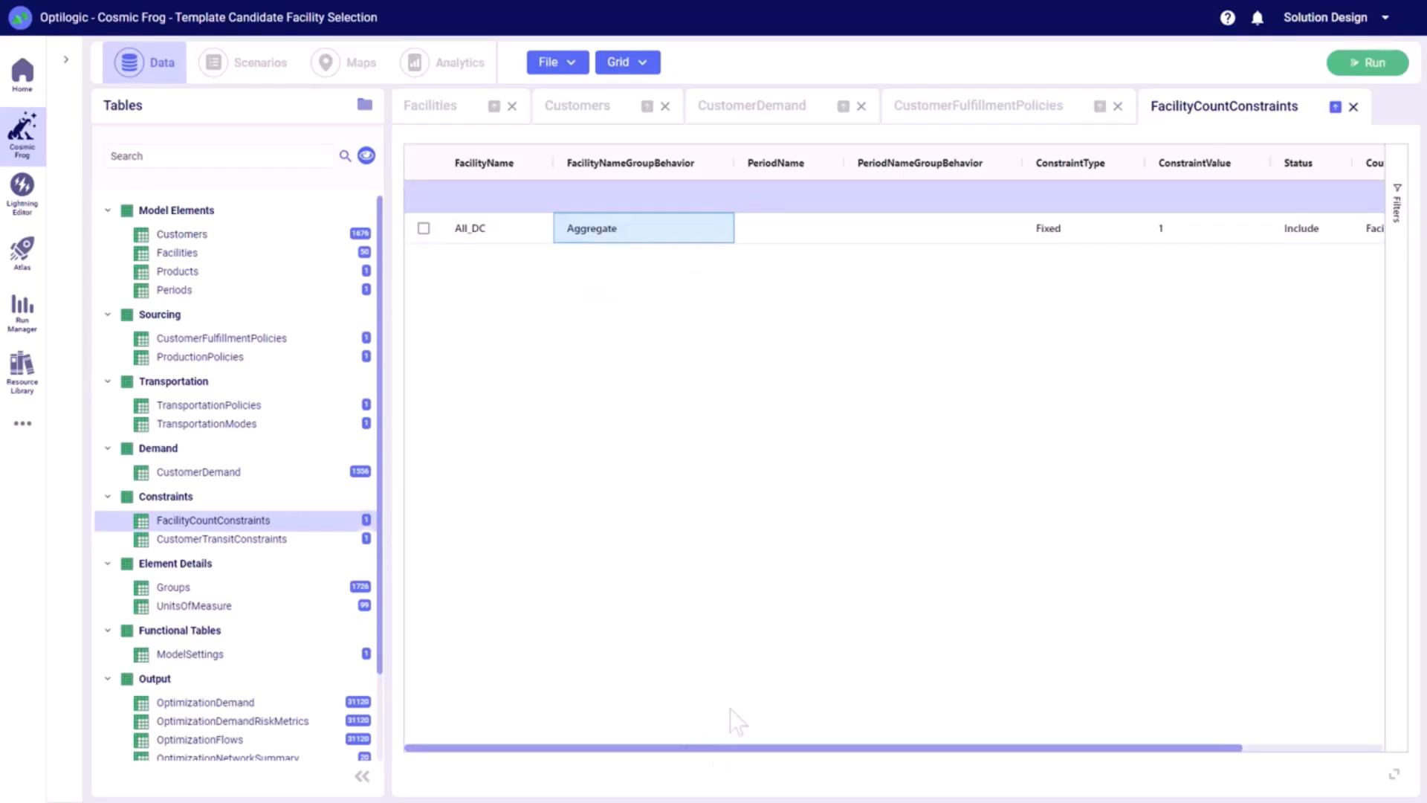
pyautogui.moveTo(738, 752); pyautogui.dragTo(946, 713)
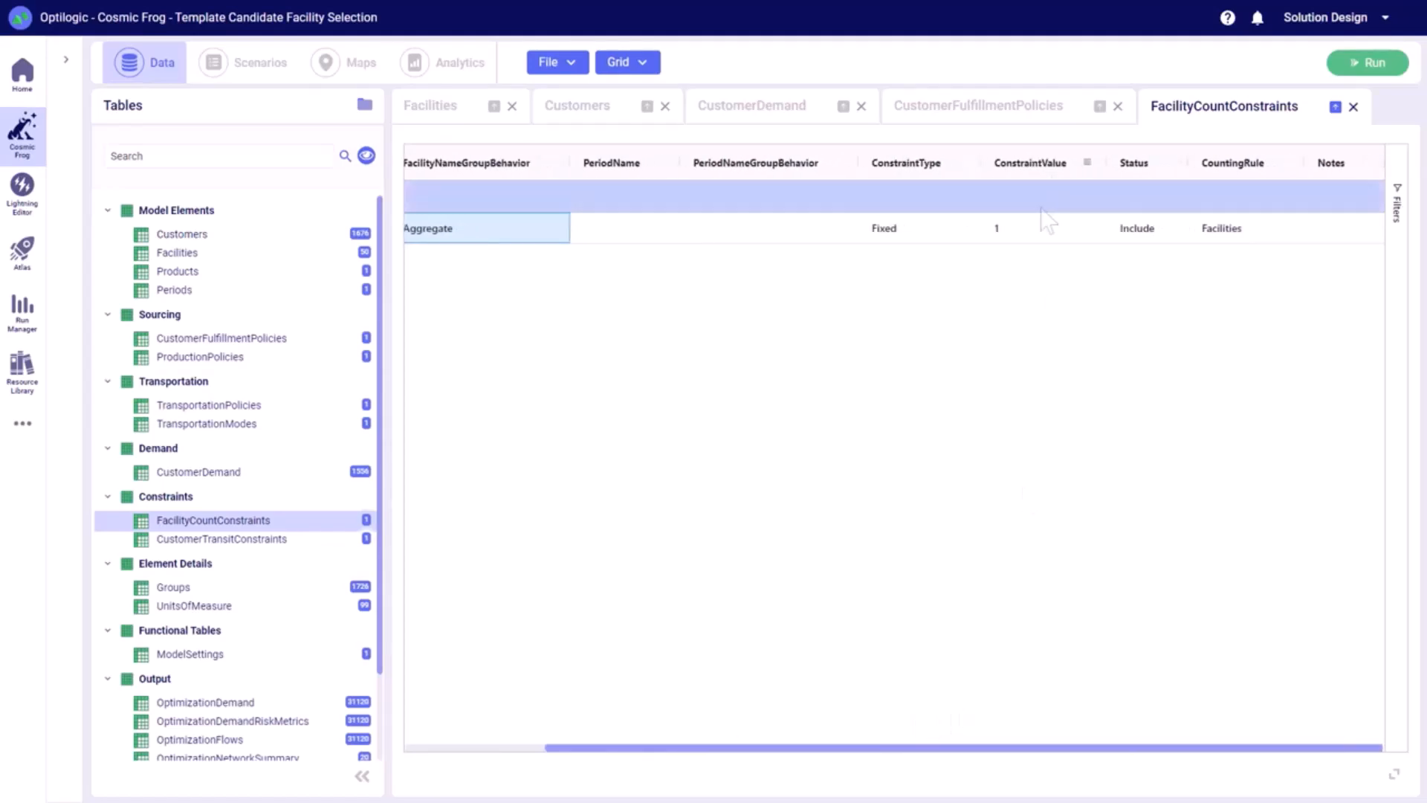
# Change the All_DC facility count constraint value to 5 and restore it to 1.
pyautogui.click(1029, 231)
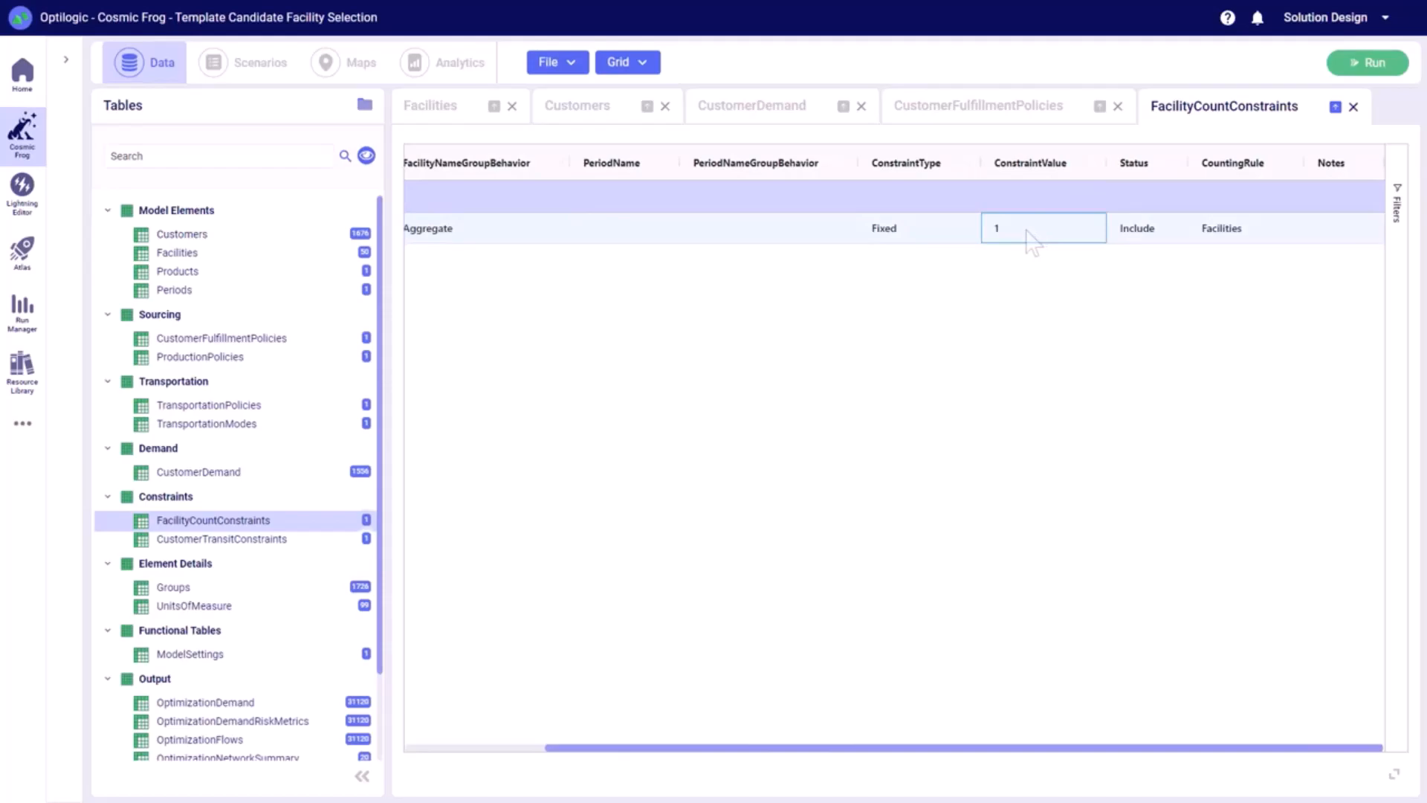
pyautogui.doubleClick(1009, 231)
pyautogui.write('5')
pyautogui.press('Return')
pyautogui.doubleClick(1031, 231)
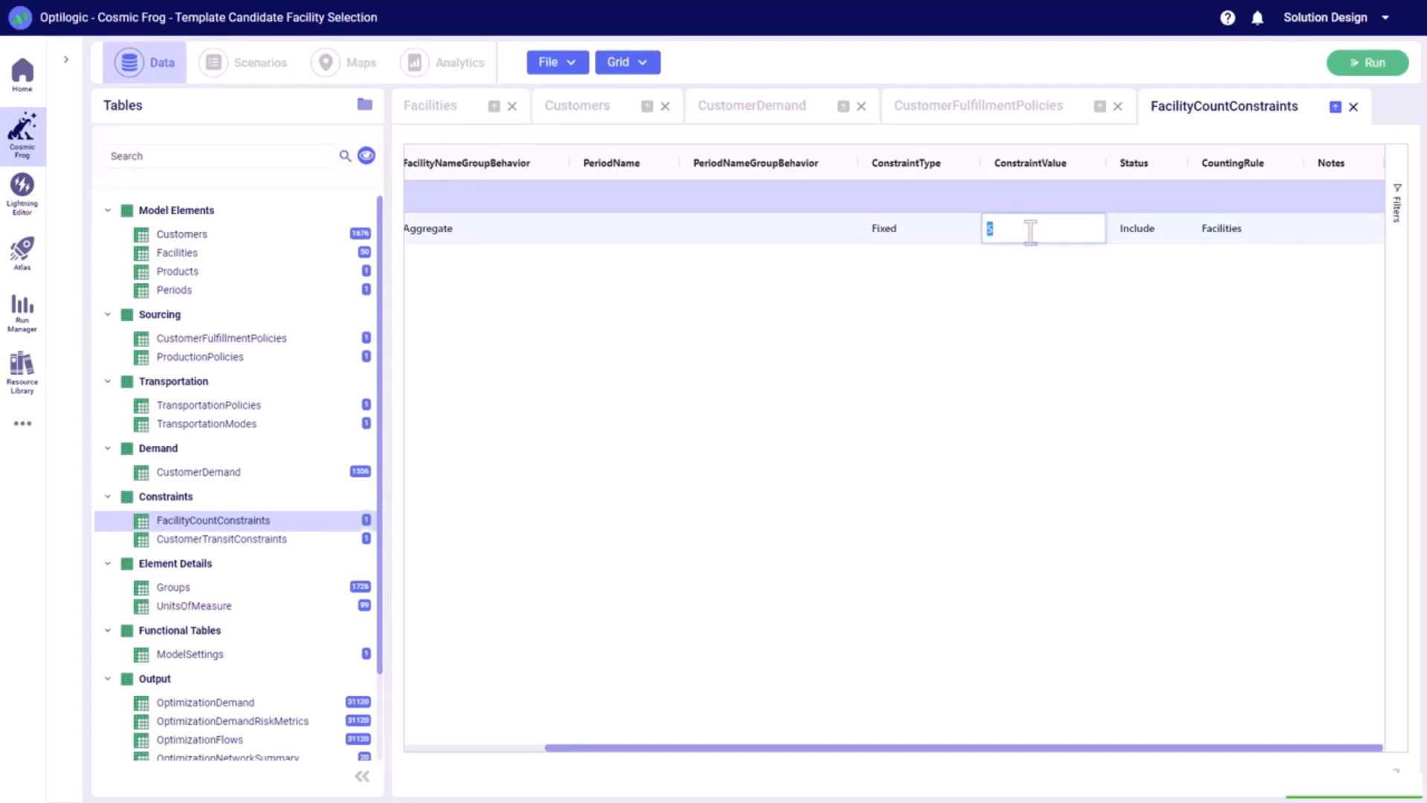
pyautogui.write('1')
pyautogui.press('Return')
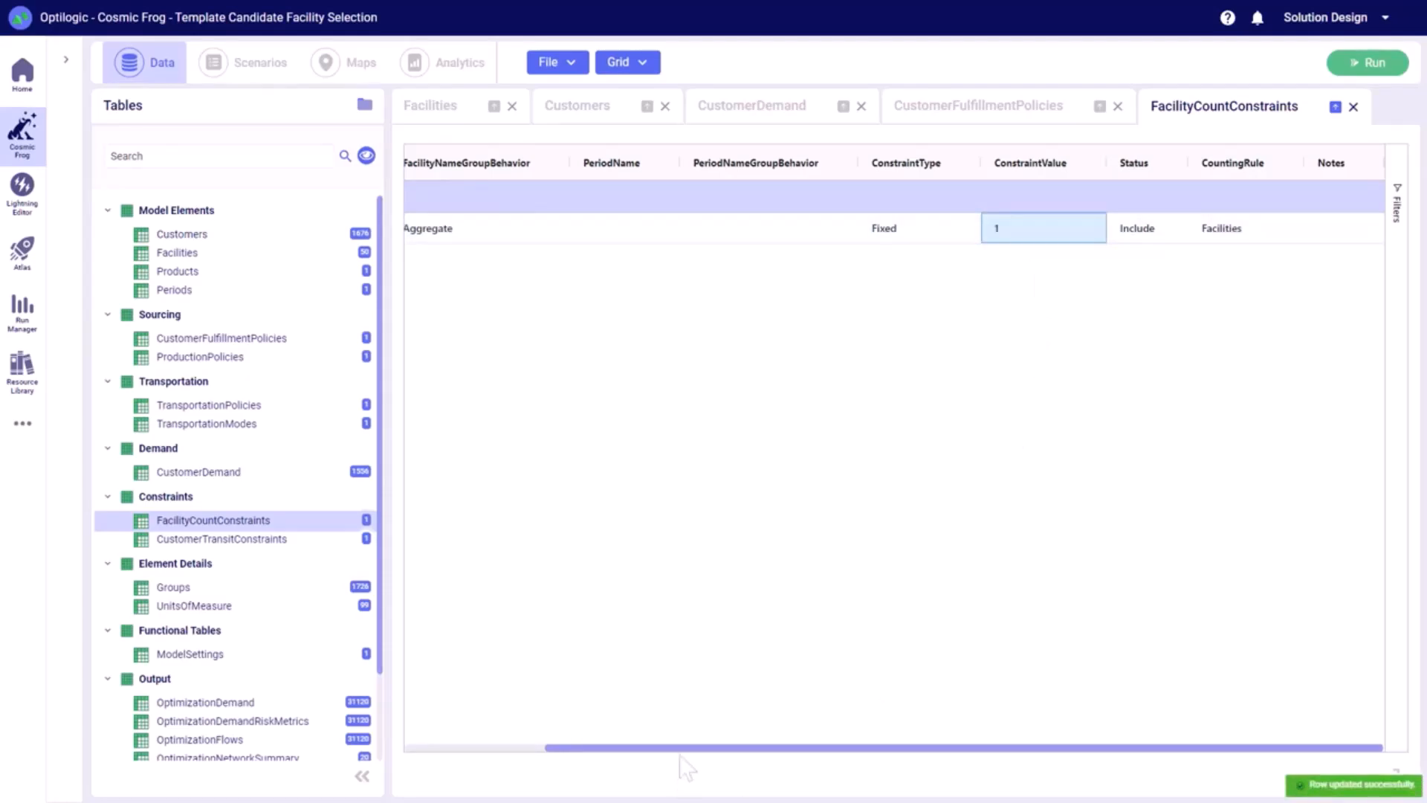
# Examine the available ConstraintType options for the All_DC facility count constraint without changing the selection.
pyautogui.click(899, 229)
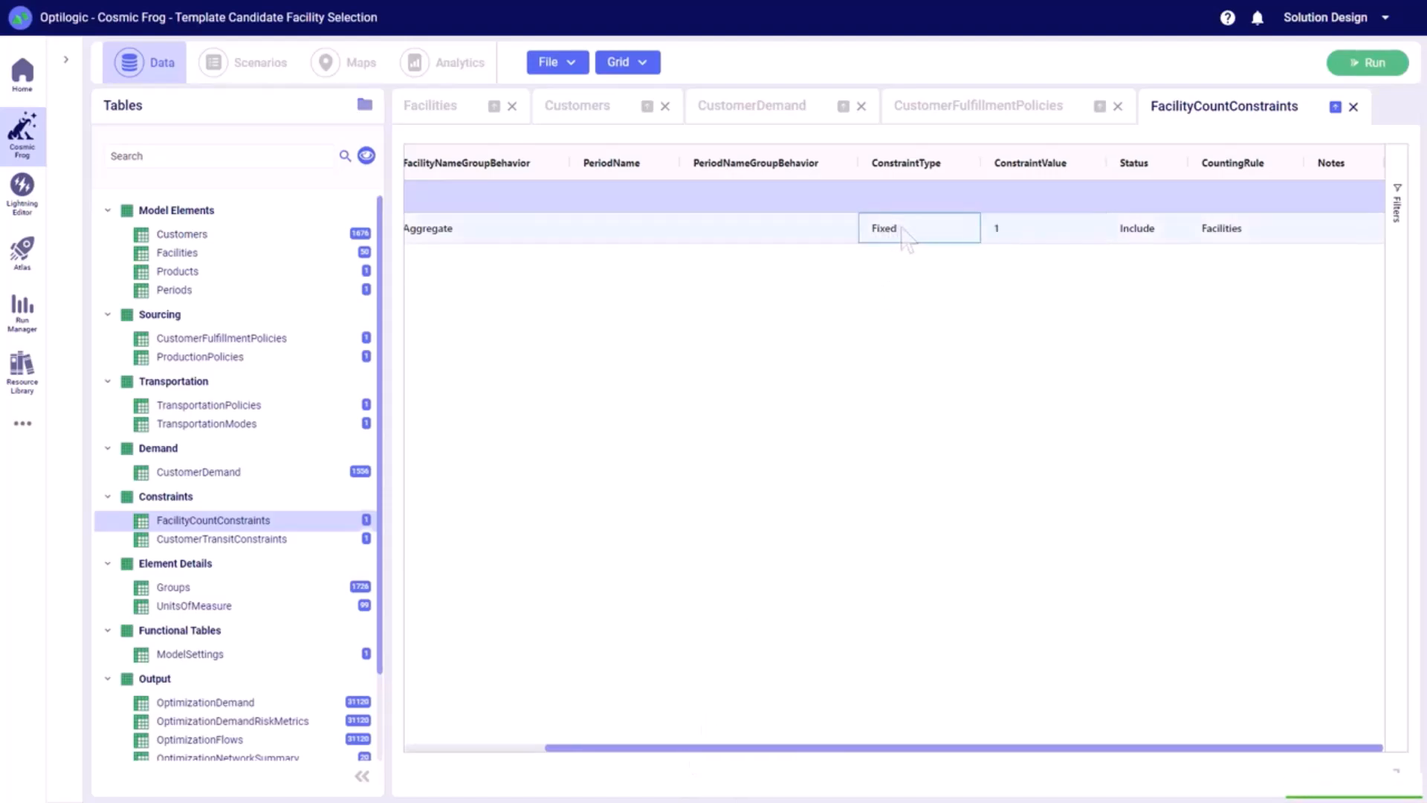
pyautogui.click(902, 231)
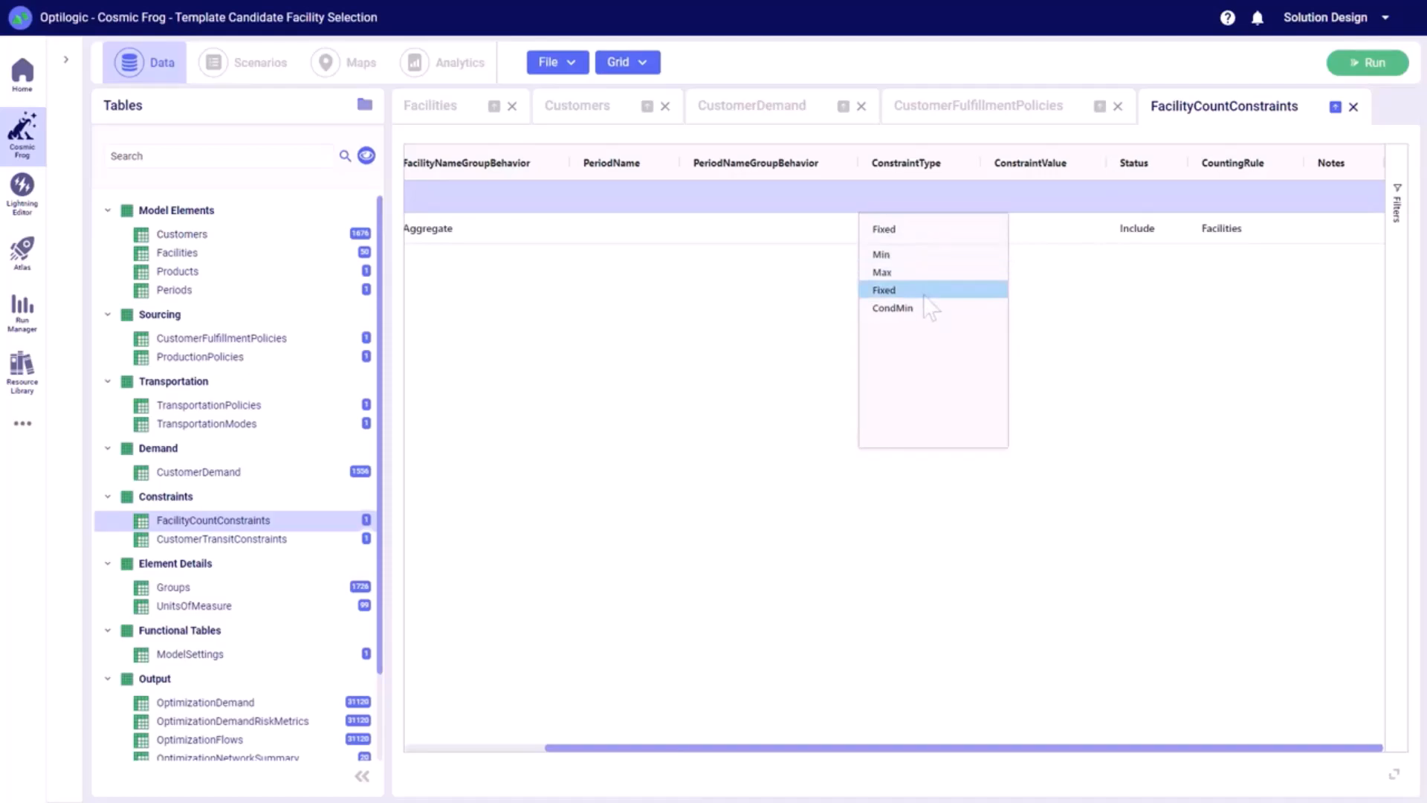
pyautogui.click(765, 330)
pyautogui.moveTo(774, 748); pyautogui.dragTo(500, 747)
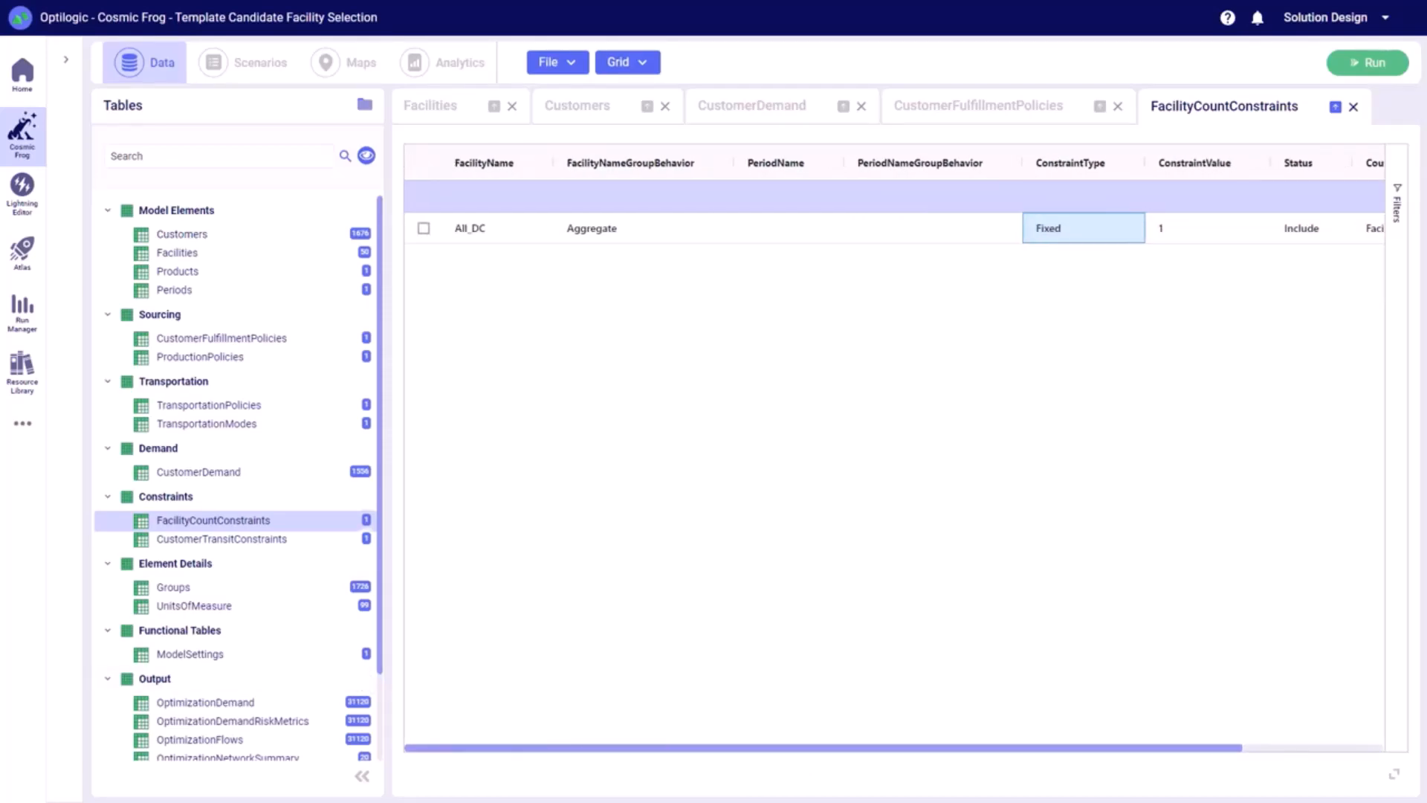
# Review the 5_DC_Selection scenario and the table and action defined in its 5DC item.
pyautogui.click(260, 64)
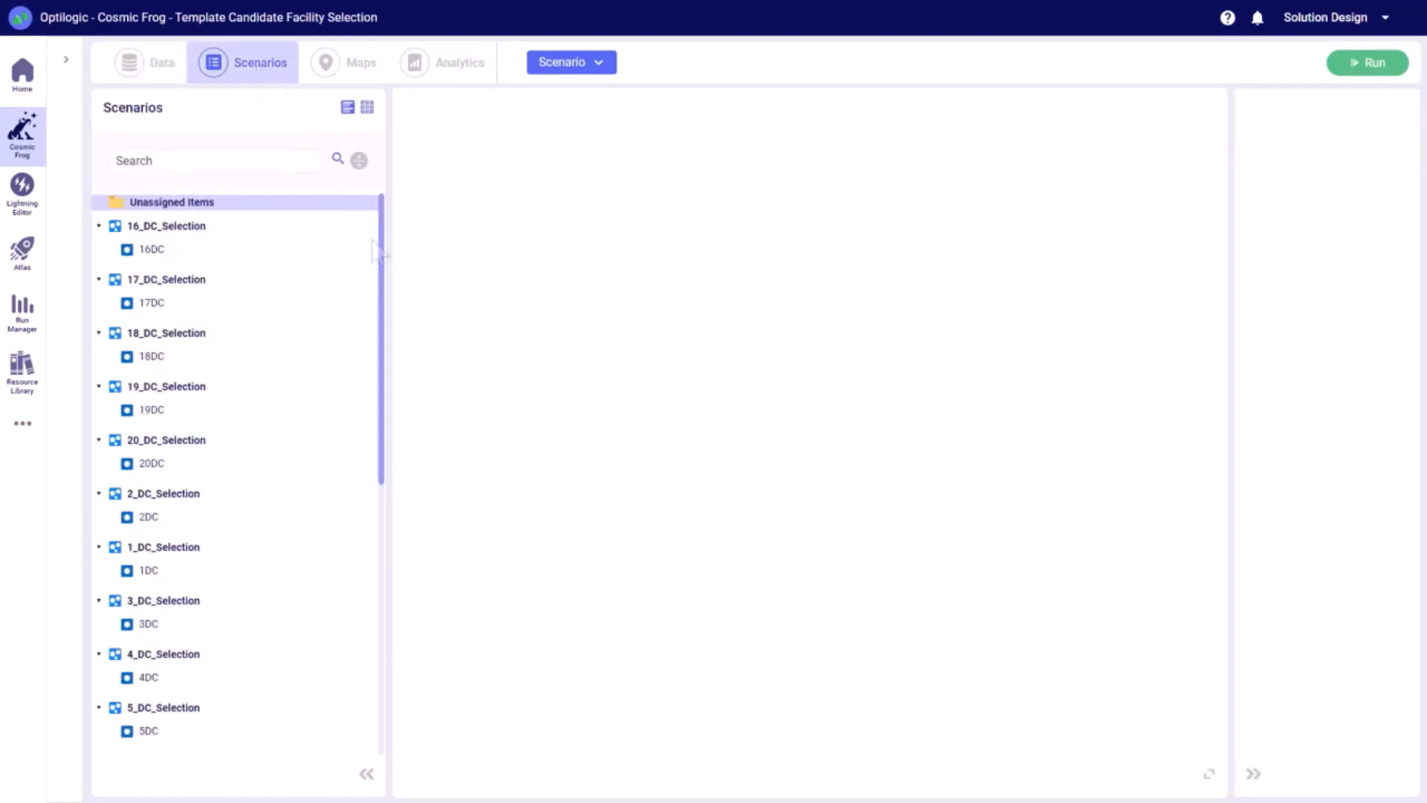
pyautogui.moveTo(386, 245)
pyautogui.mouseDown()
pyautogui.moveTo(379, 550)
pyautogui.moveTo(390, 227)
pyautogui.mouseUp()
pyautogui.click(159, 708)
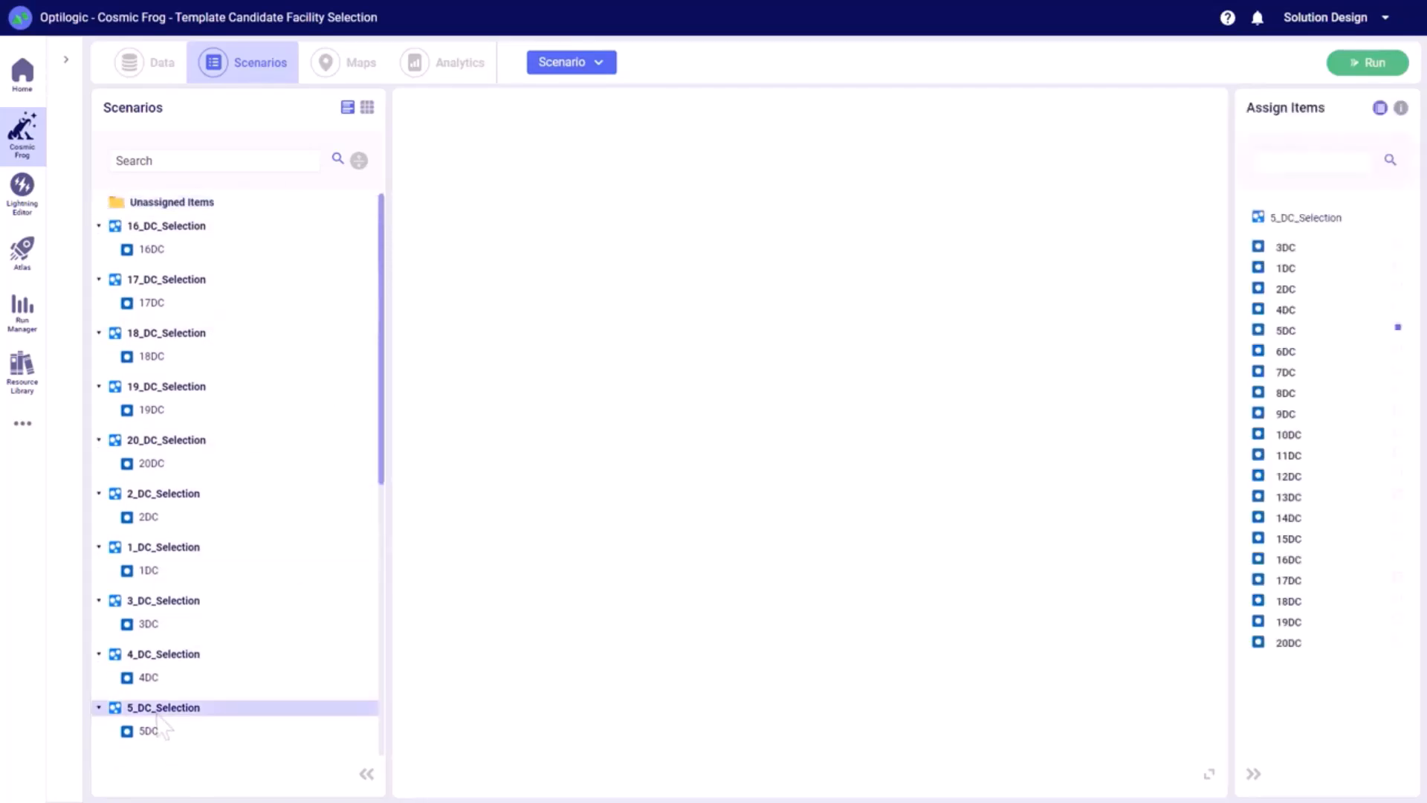
pyautogui.scroll(-1, 159, 724)
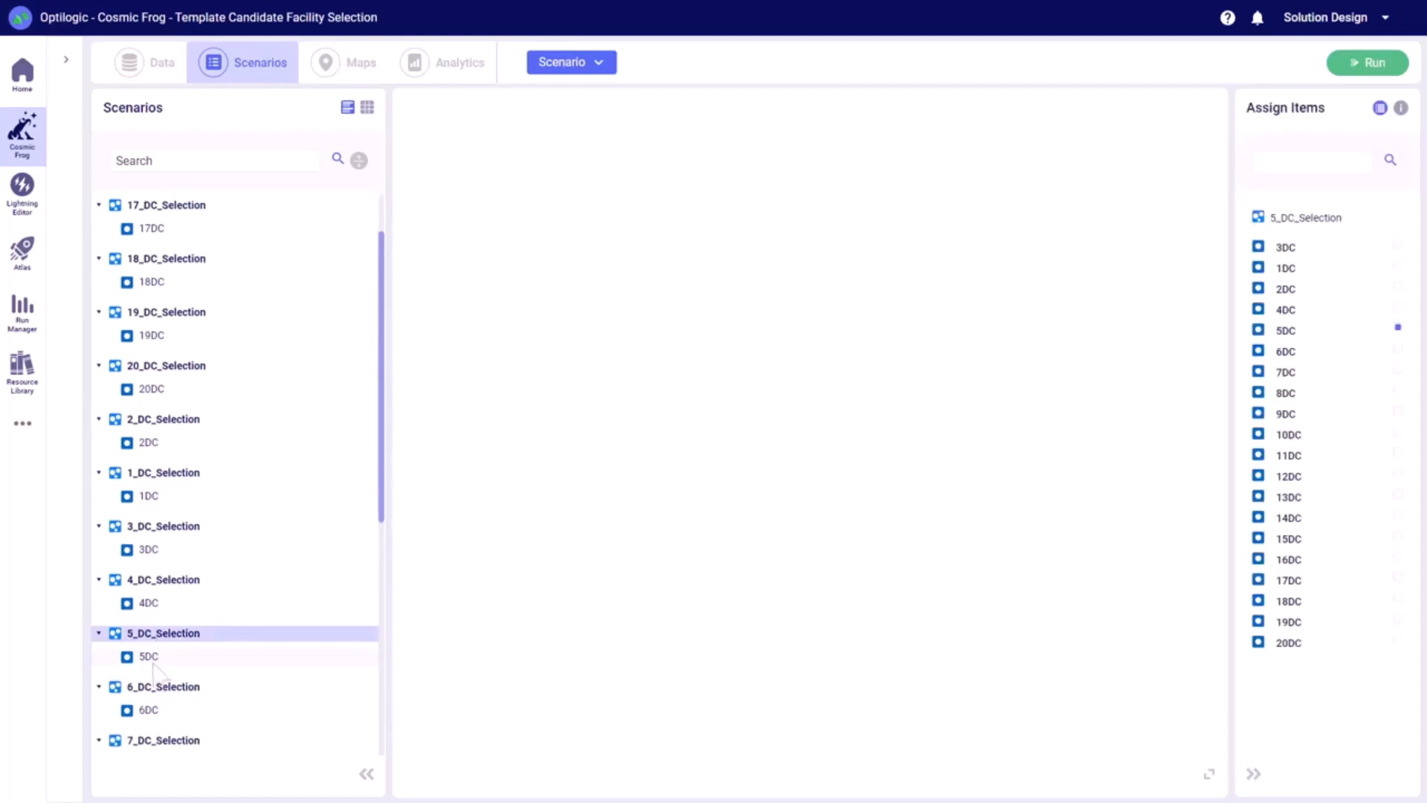
pyautogui.click(153, 660)
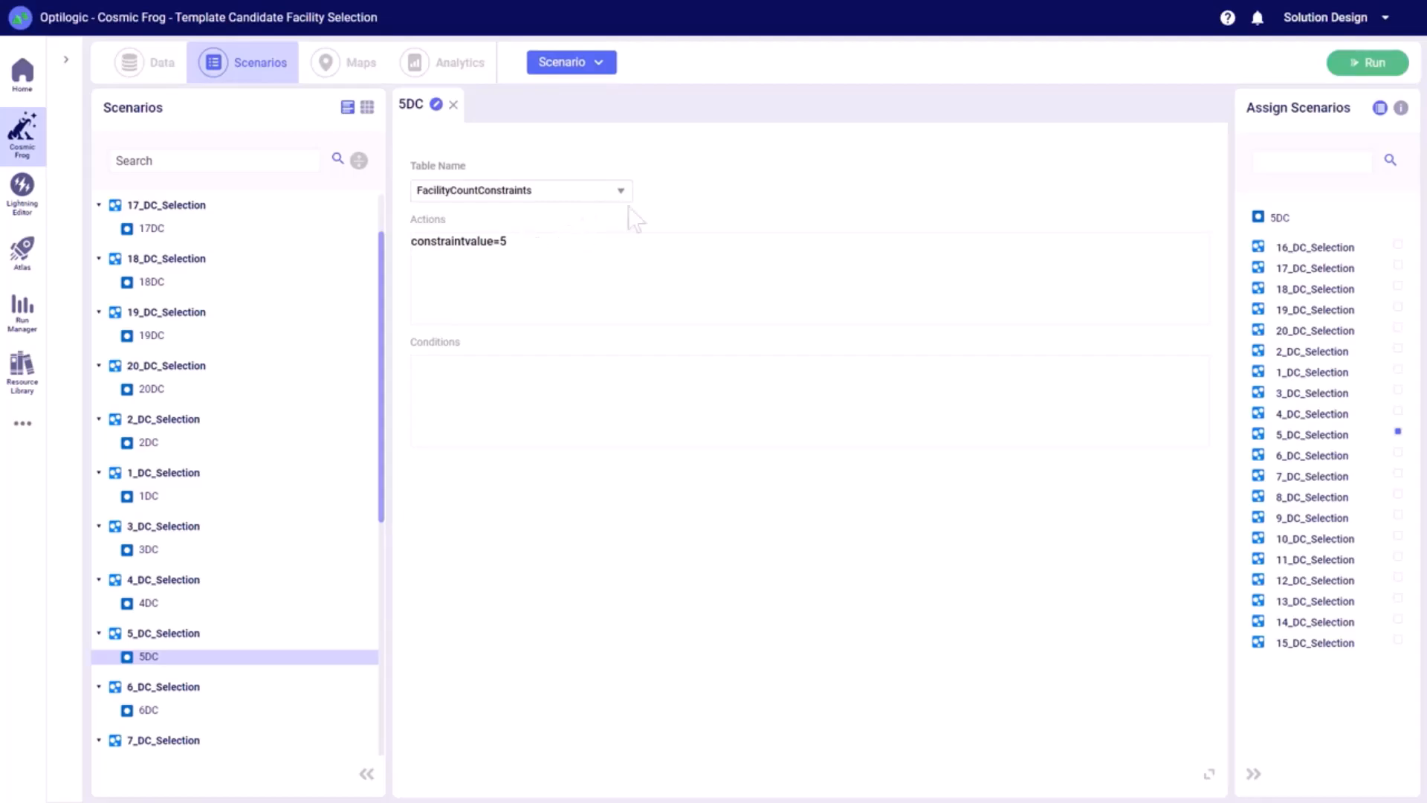
# Create a new scenario named 30_DC_Selection.
pyautogui.click(599, 65)
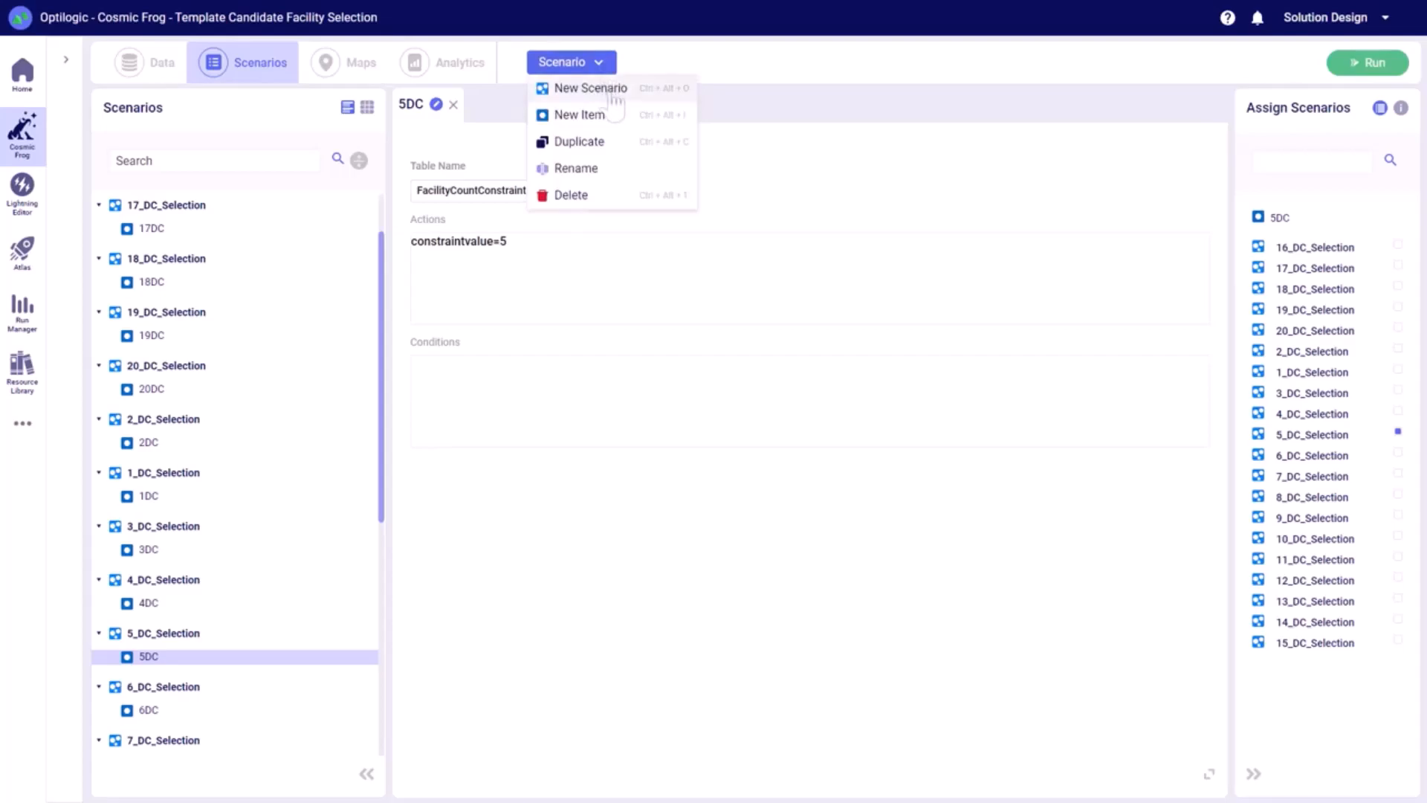
pyautogui.click(612, 91)
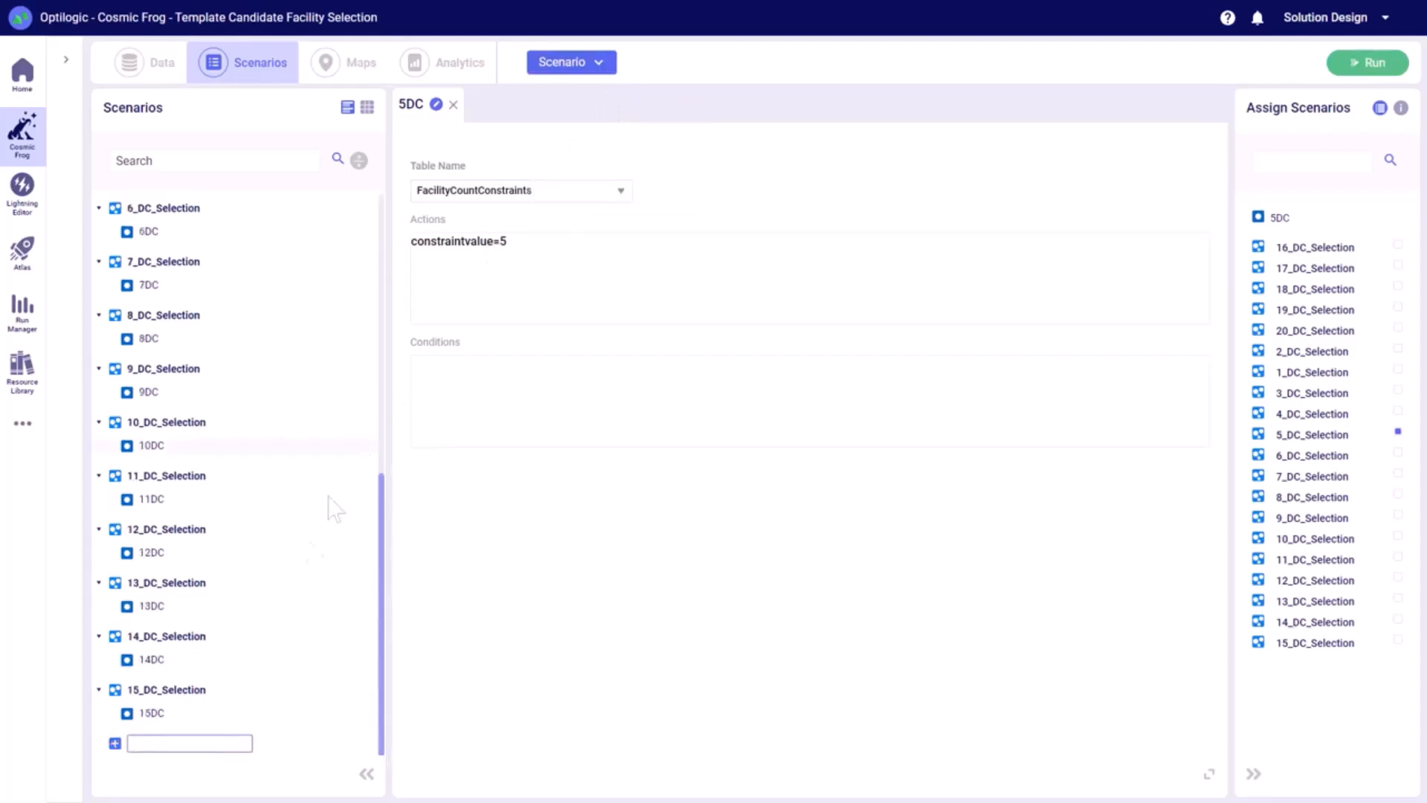
pyautogui.write('30_DC_Selection')
pyautogui.press('Return')
# Add a new item named 30DC to the 30_DC_Selection scenario.
pyautogui.click(599, 64)
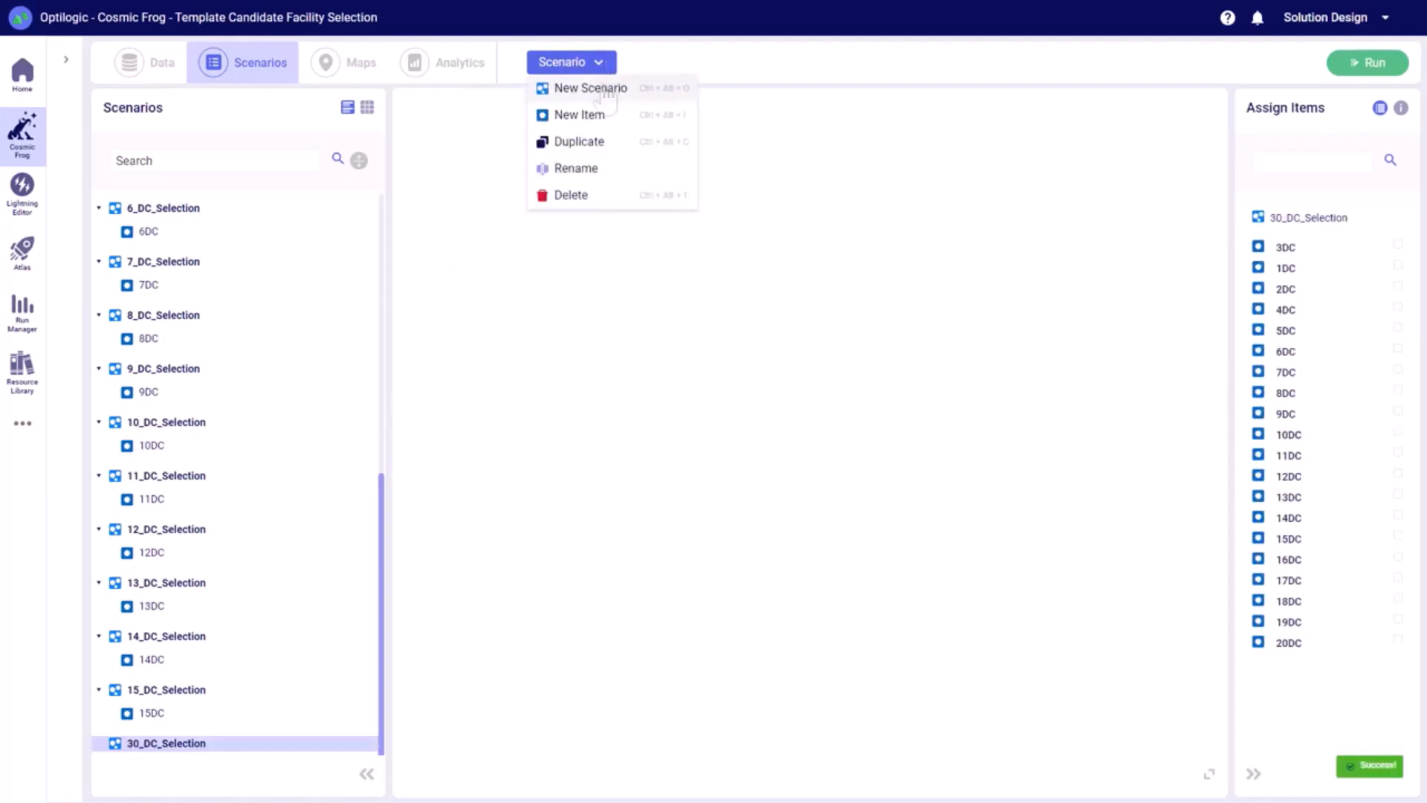
pyautogui.click(579, 115)
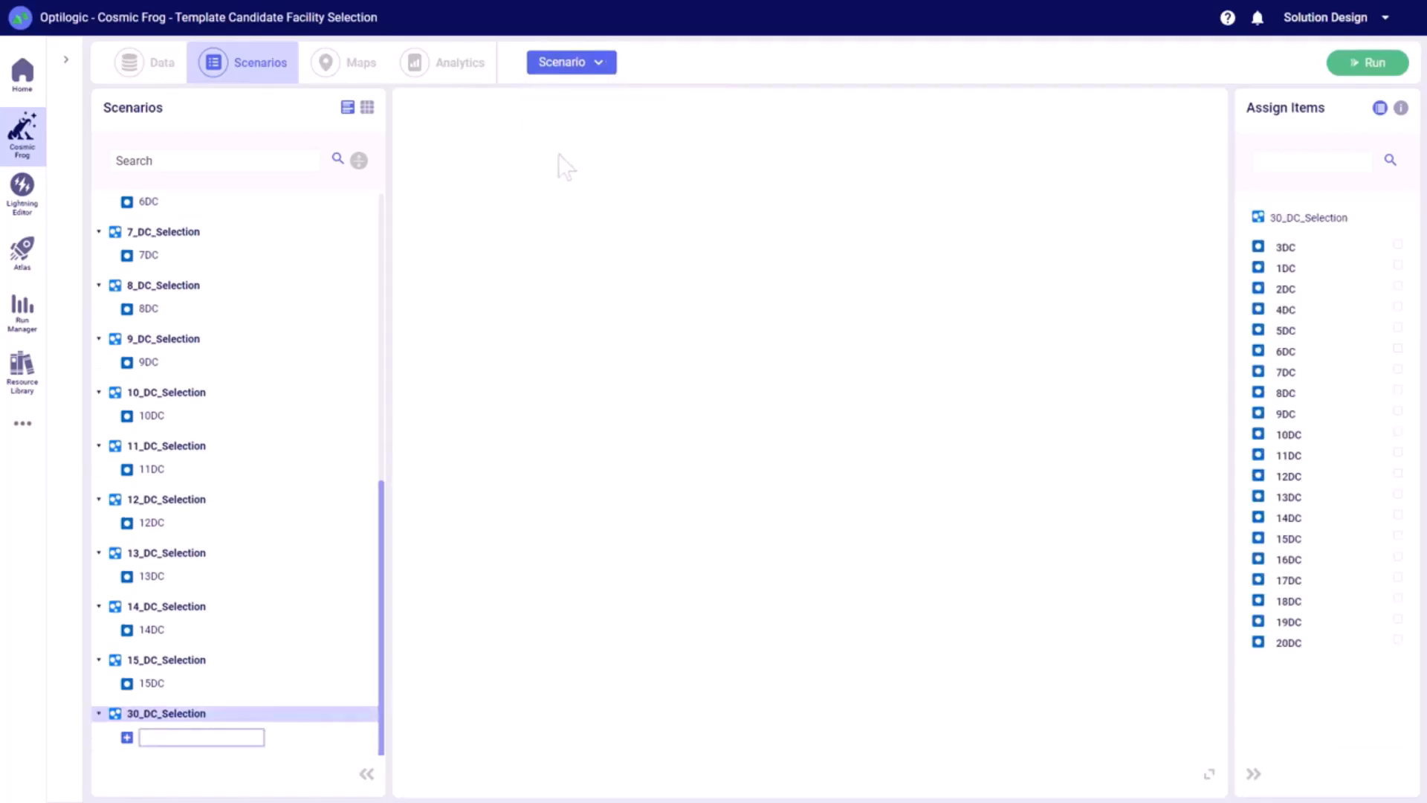
pyautogui.write('30DC')
pyautogui.press('Return')
# Define the 30DC item on the FacilityCountConstraints table with the action constraintvalue=30, and select the 30_DC_Selection scenario.
pyautogui.click(518, 195)
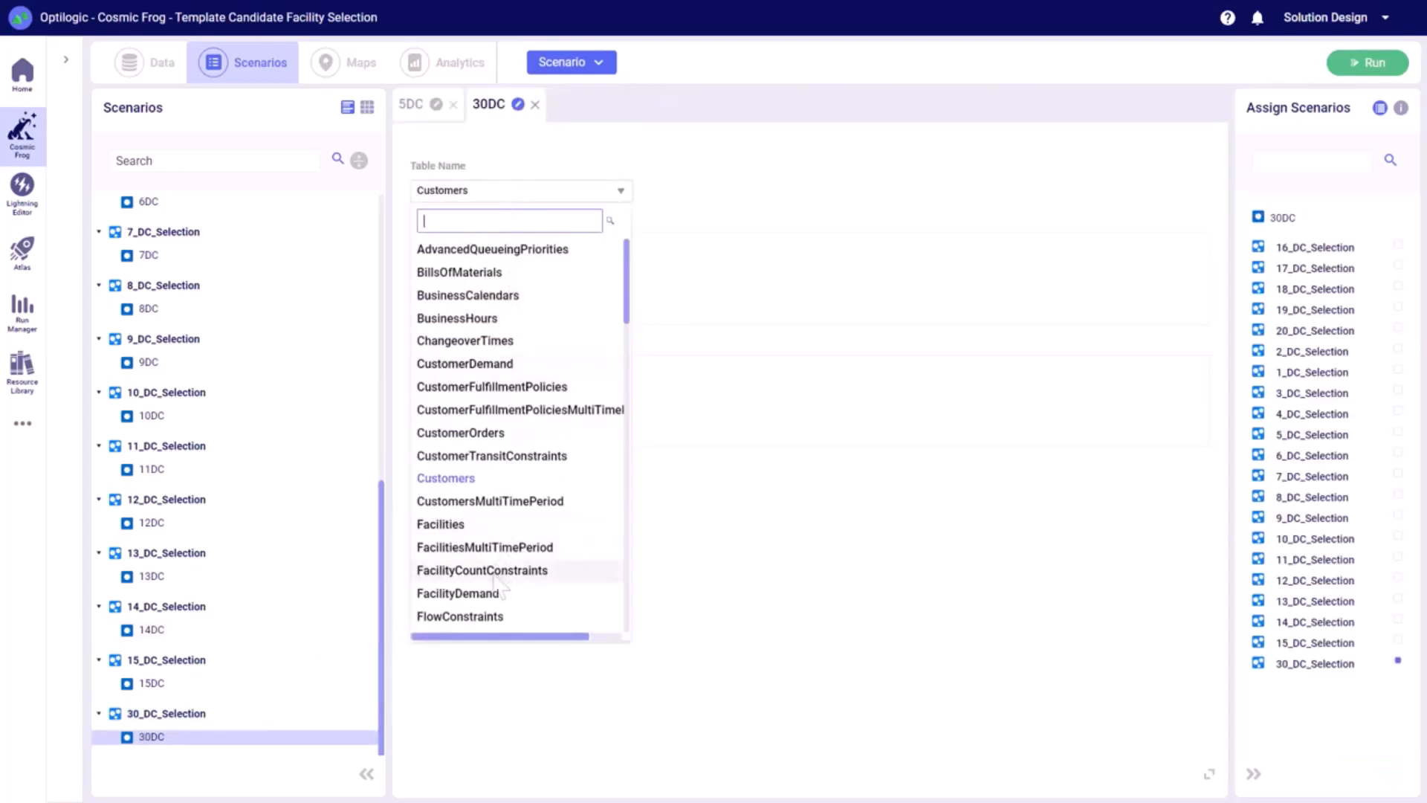
pyautogui.click(496, 577)
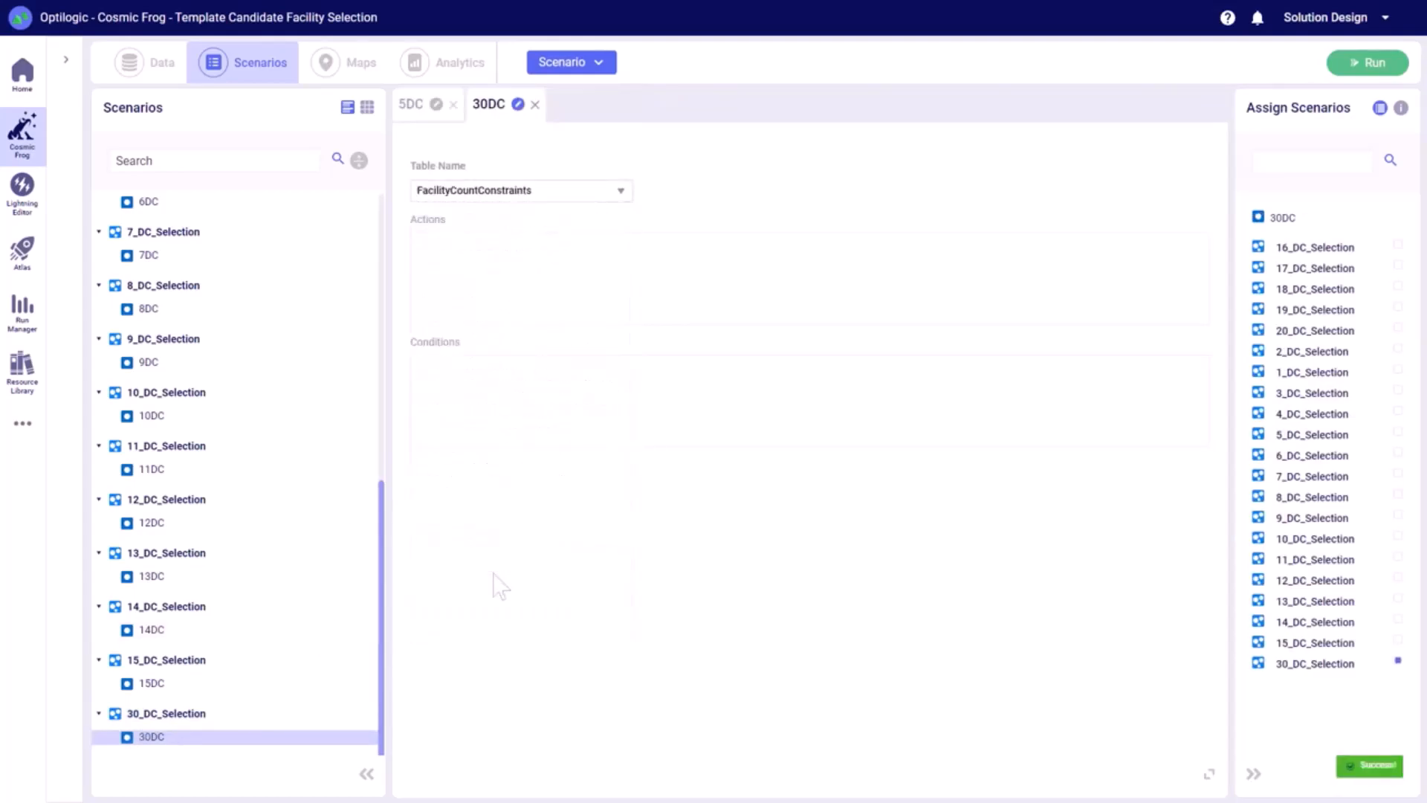
pyautogui.click(514, 289)
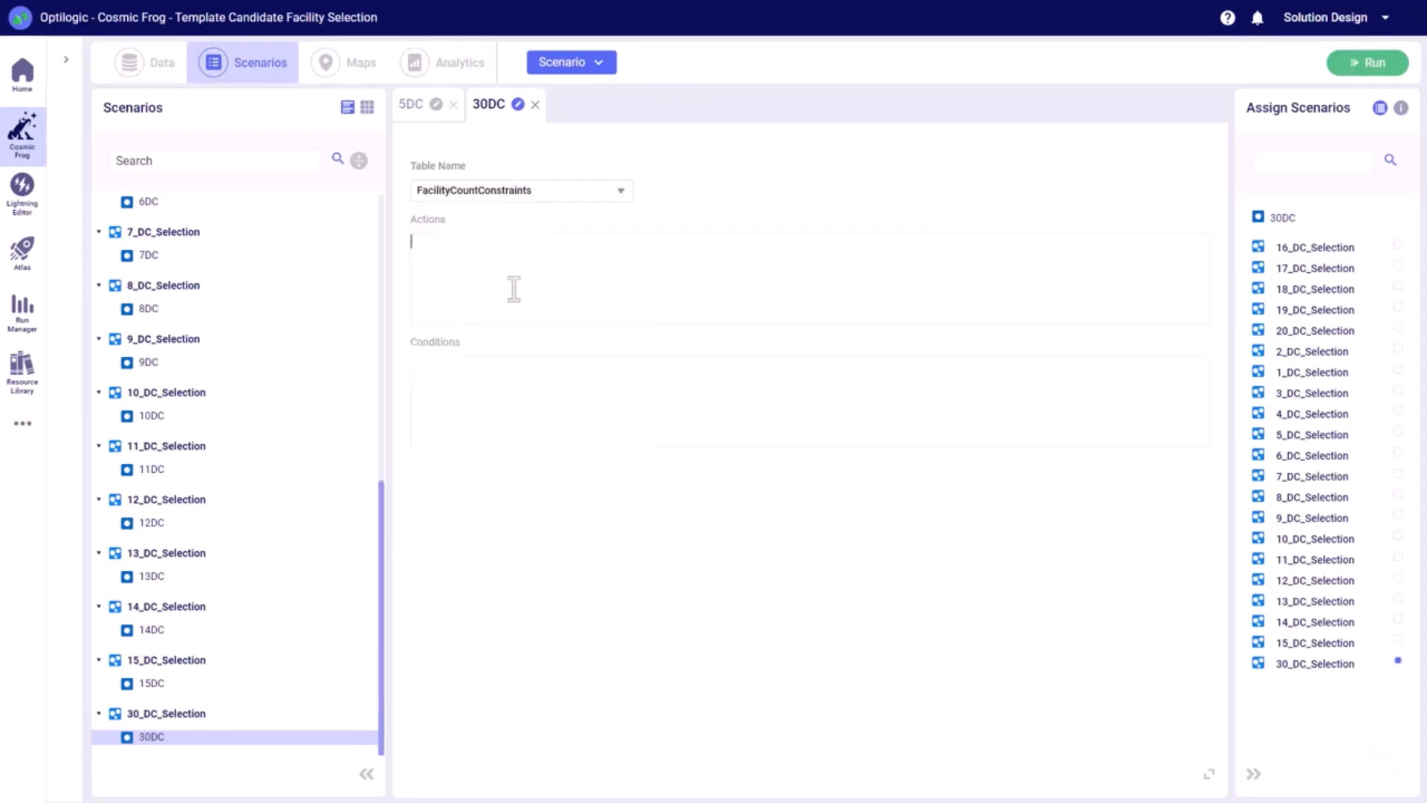
pyautogui.write('co')
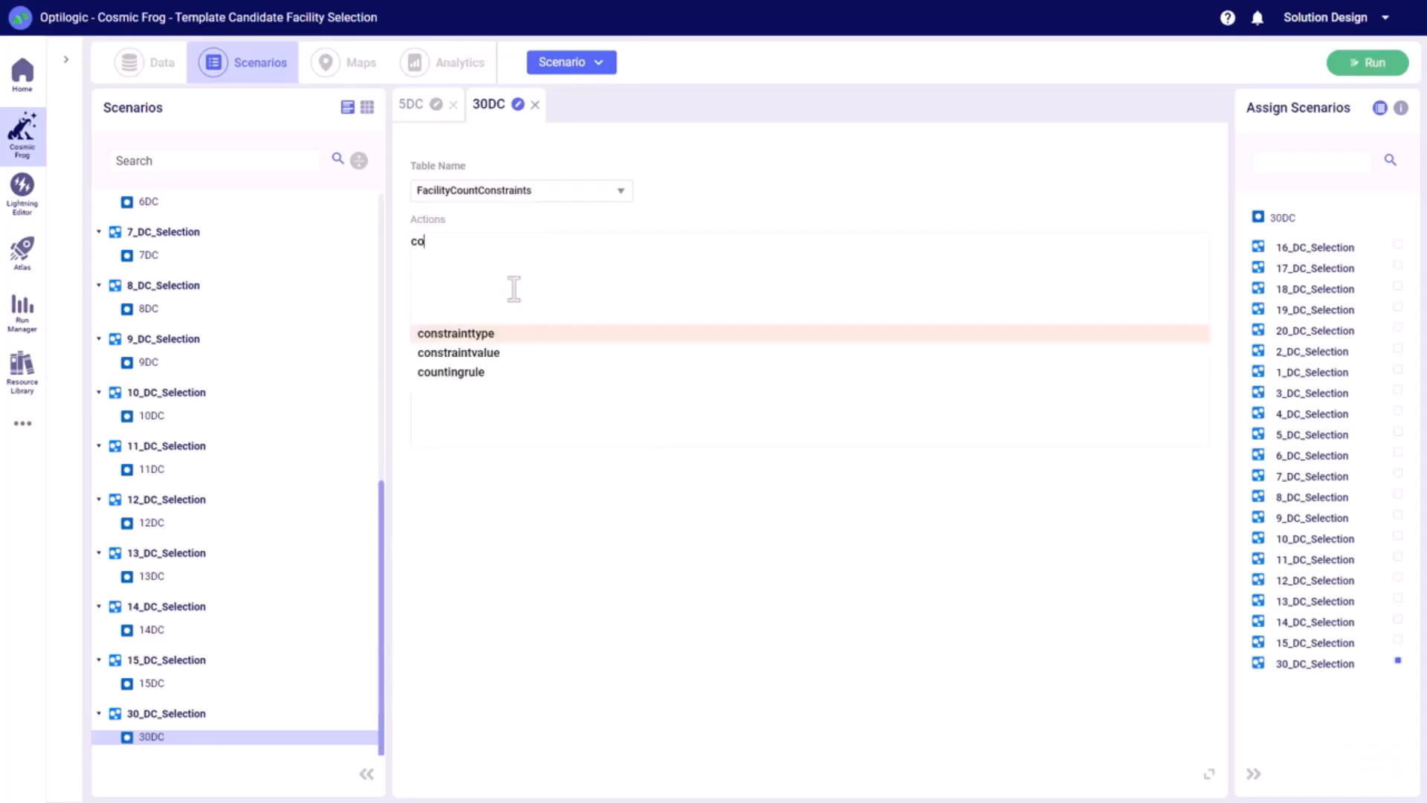
pyautogui.click(499, 353)
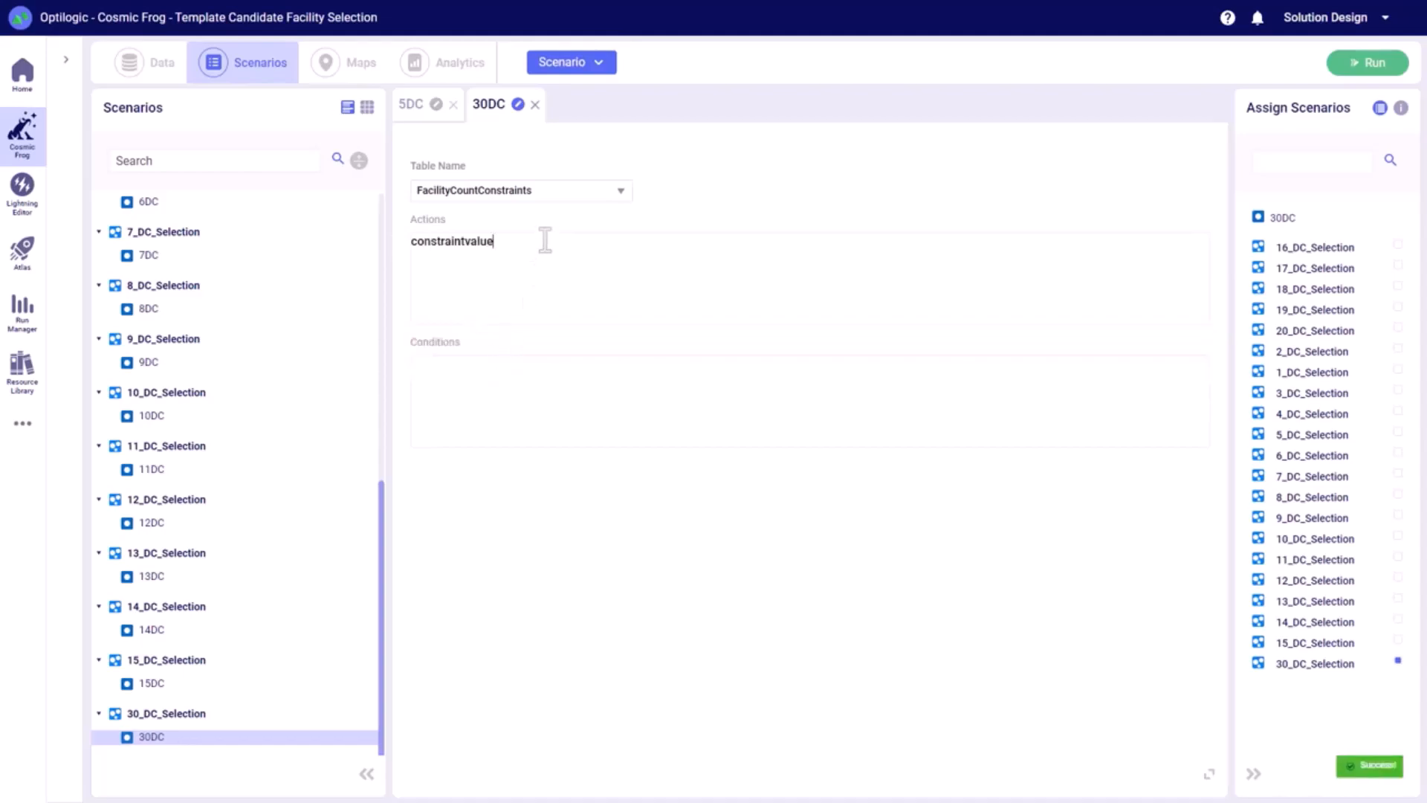
pyautogui.write('=30')
pyautogui.click(208, 714)
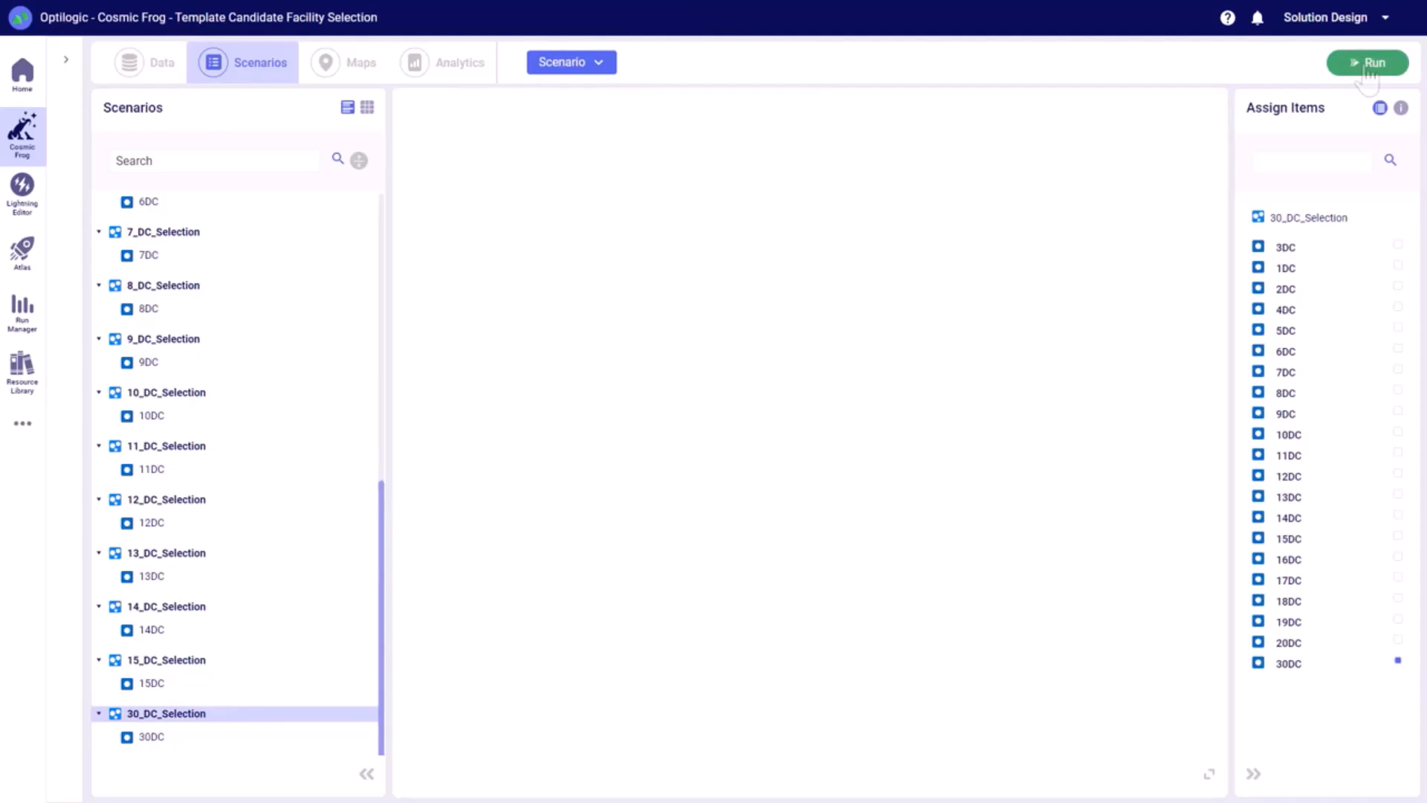
# Set up a run of all scenarios with the resource size 2XS (2 core CPU, 4Gb RAM).
pyautogui.click(1367, 64)
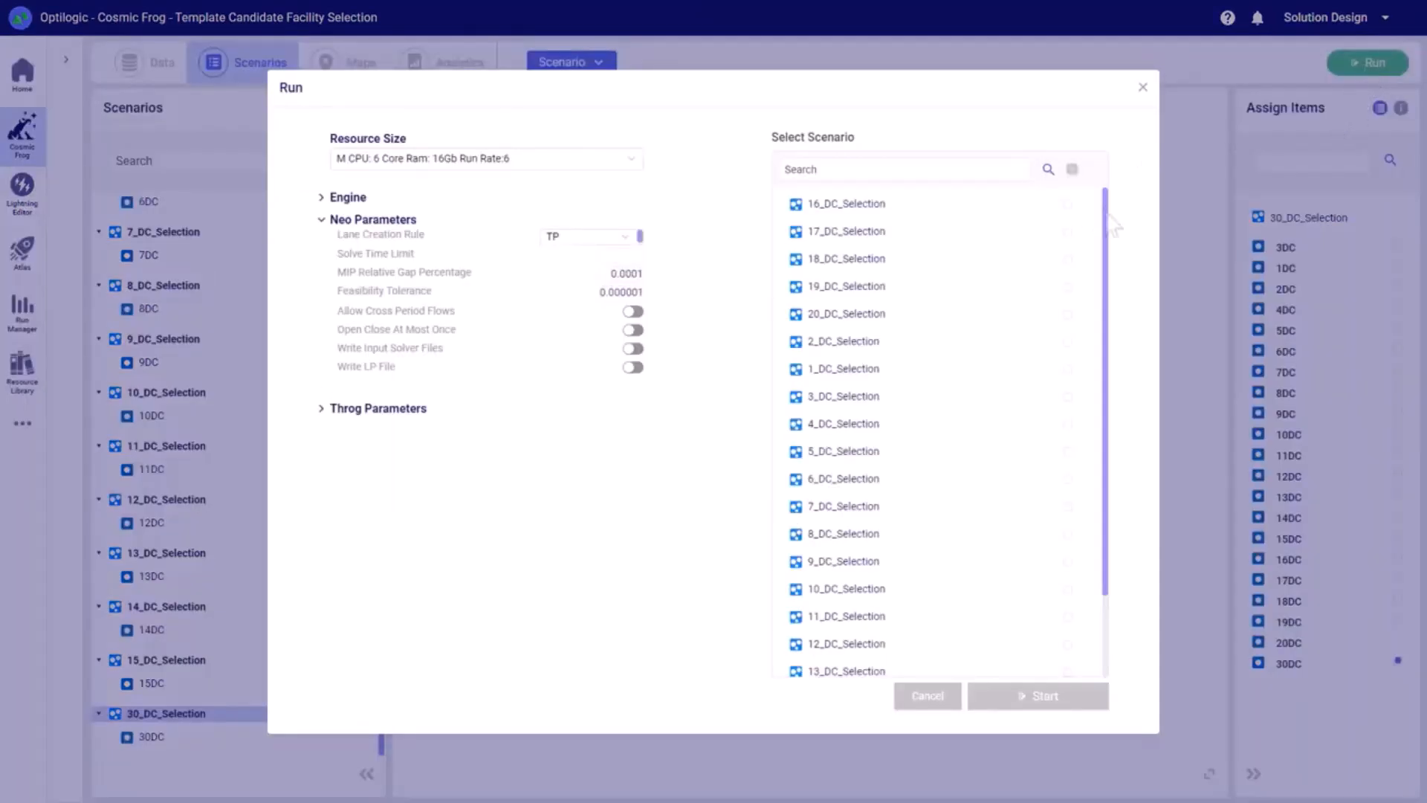
pyautogui.click(1071, 169)
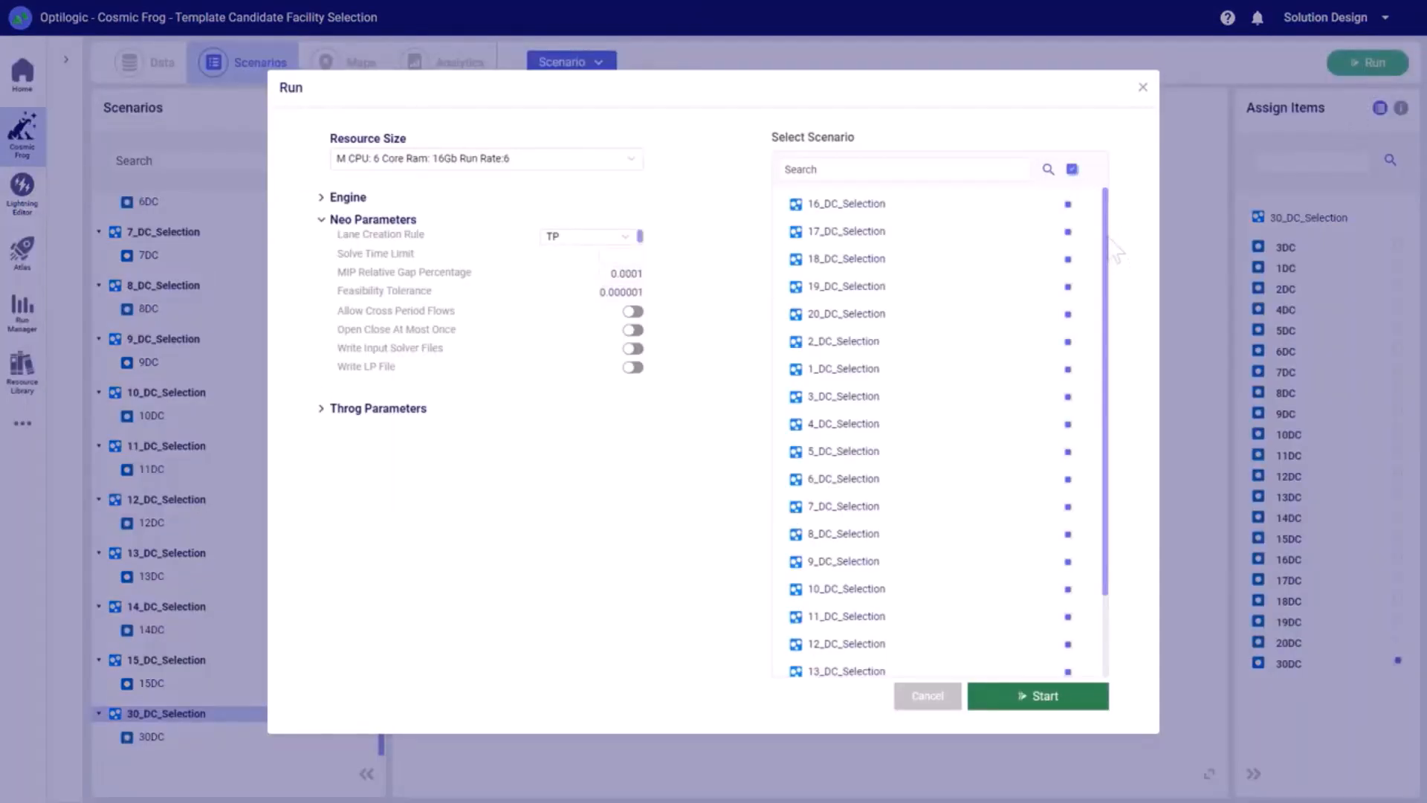
pyautogui.scroll(-2, 1123, 414)
pyautogui.scroll(2, 1113, 319)
pyautogui.click(632, 167)
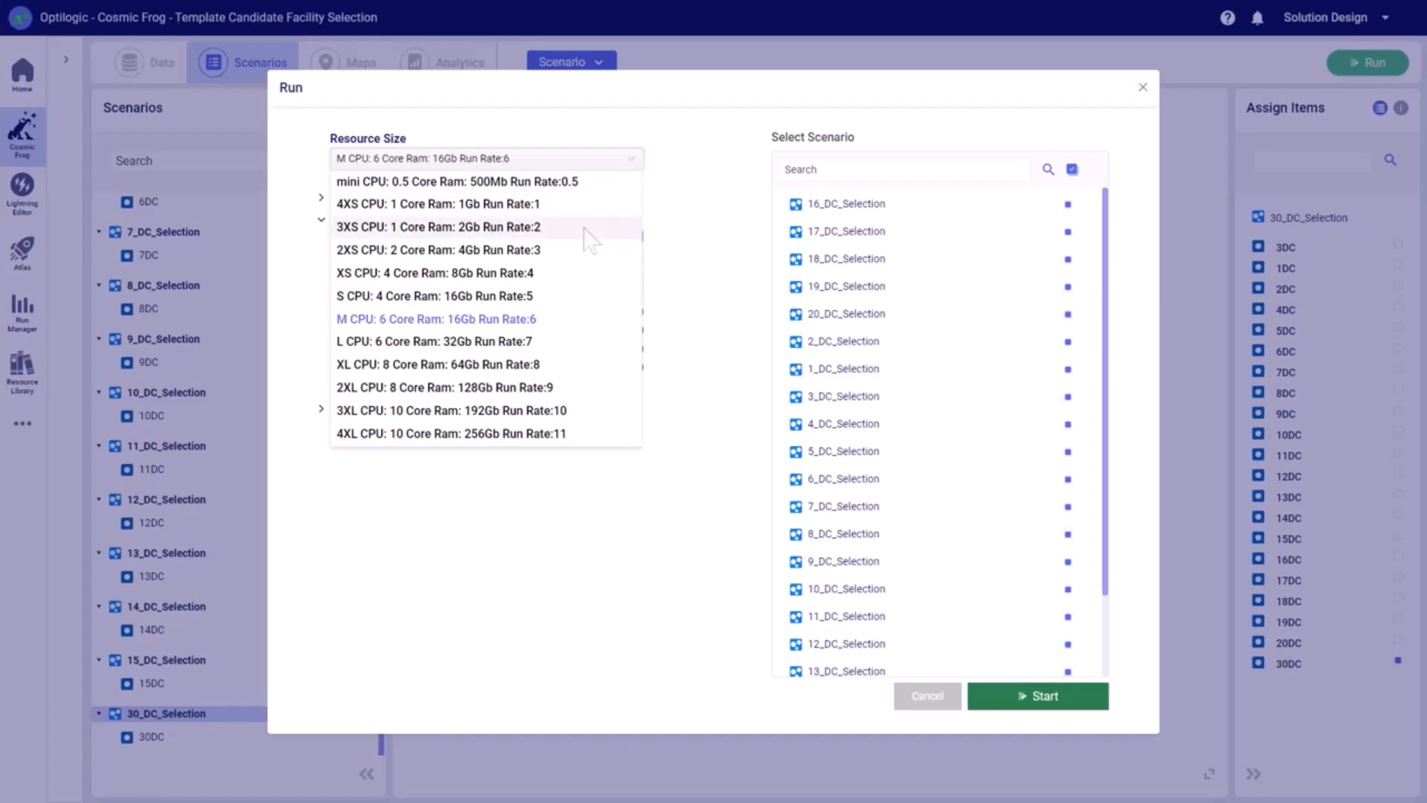
pyautogui.click(508, 252)
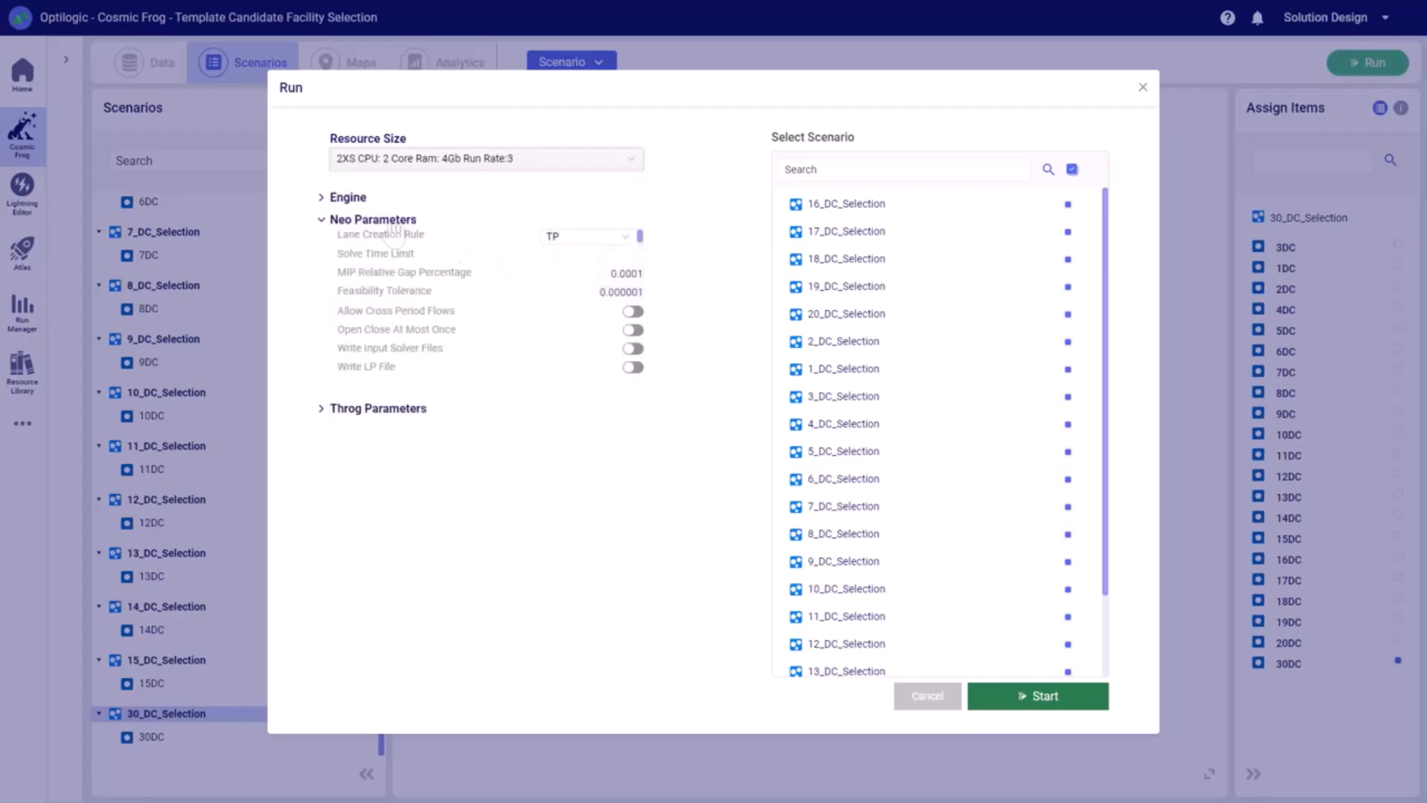
# Keep Neo as the engine and TP as the lane creation rule, and start the run for all scenarios.
pyautogui.click(323, 200)
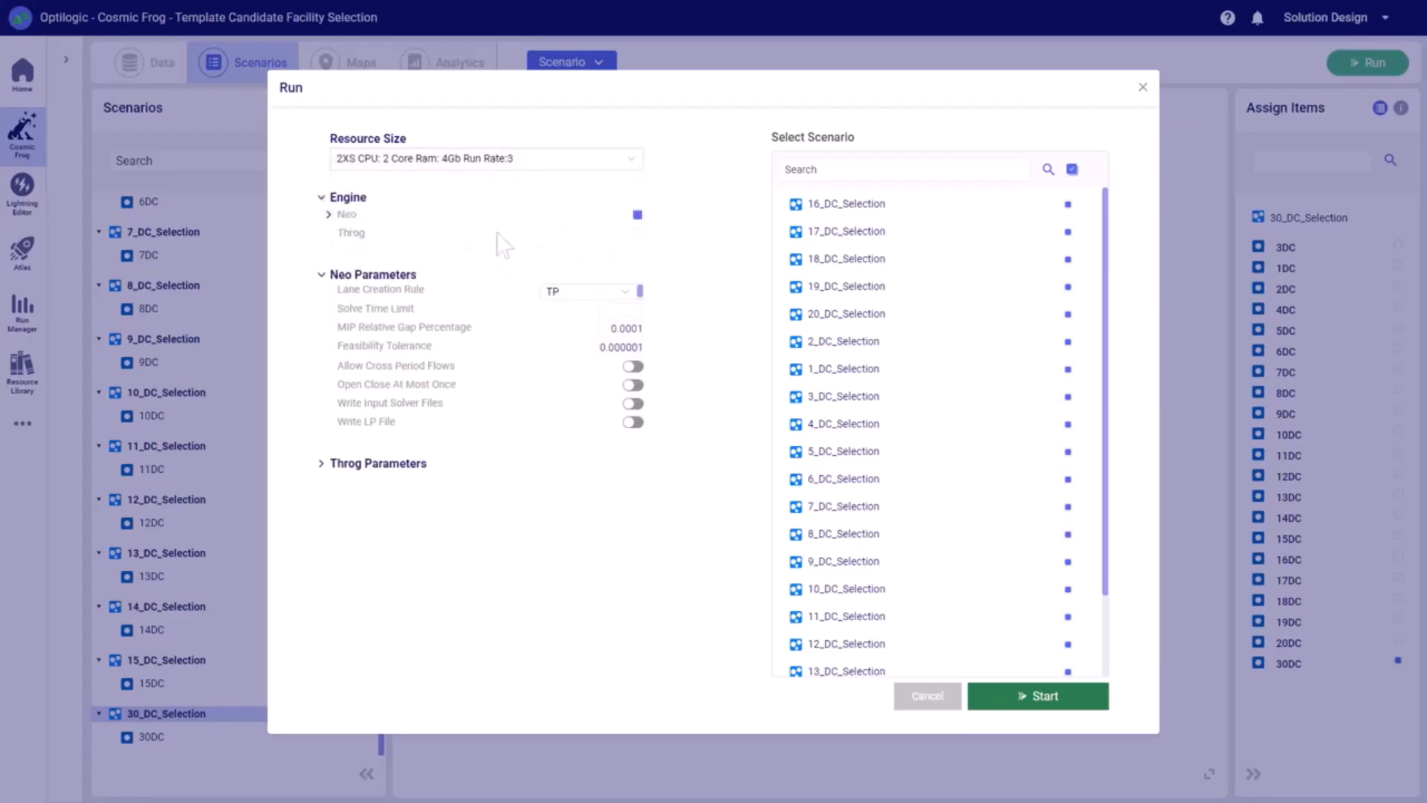
pyautogui.click(638, 233)
pyautogui.click(637, 215)
pyautogui.click(626, 292)
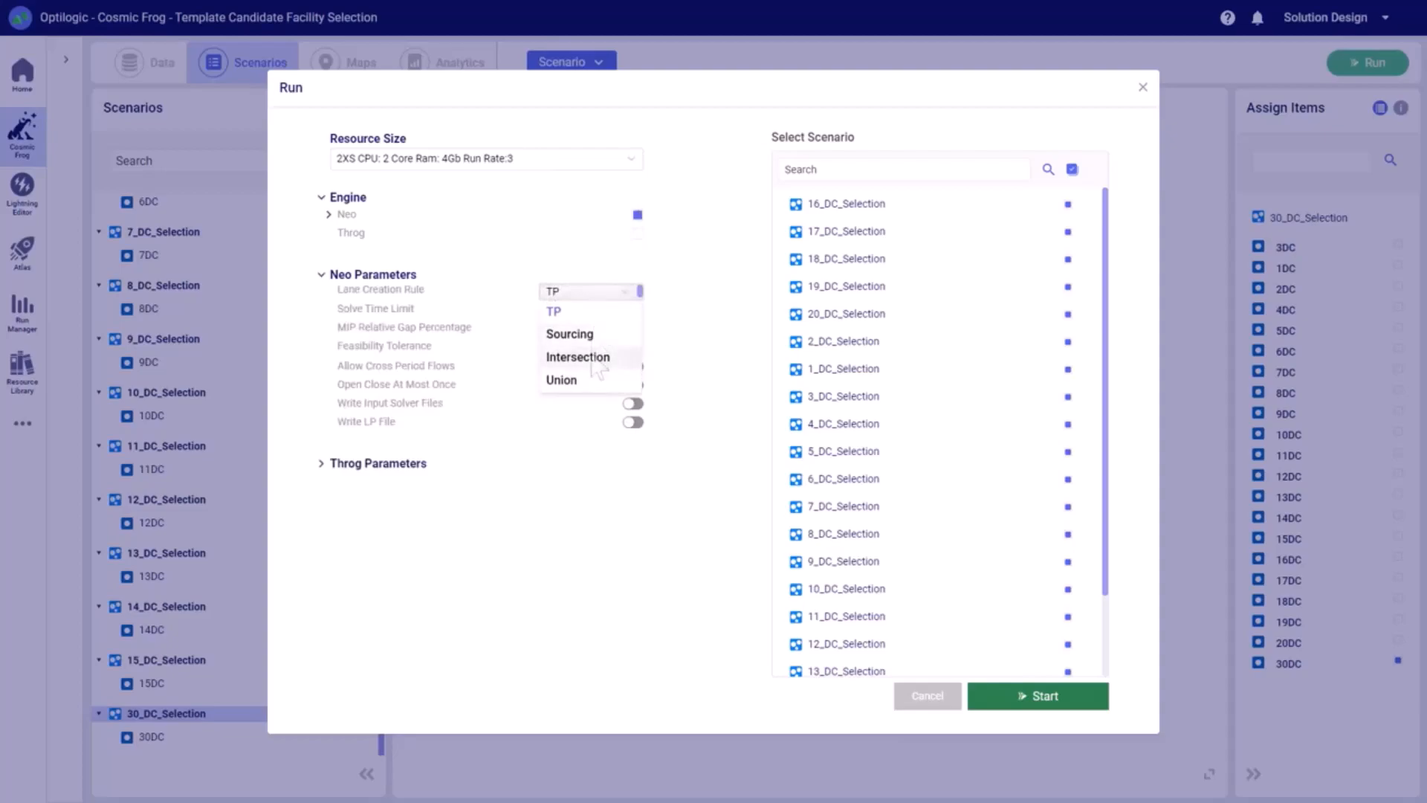
pyautogui.click(559, 317)
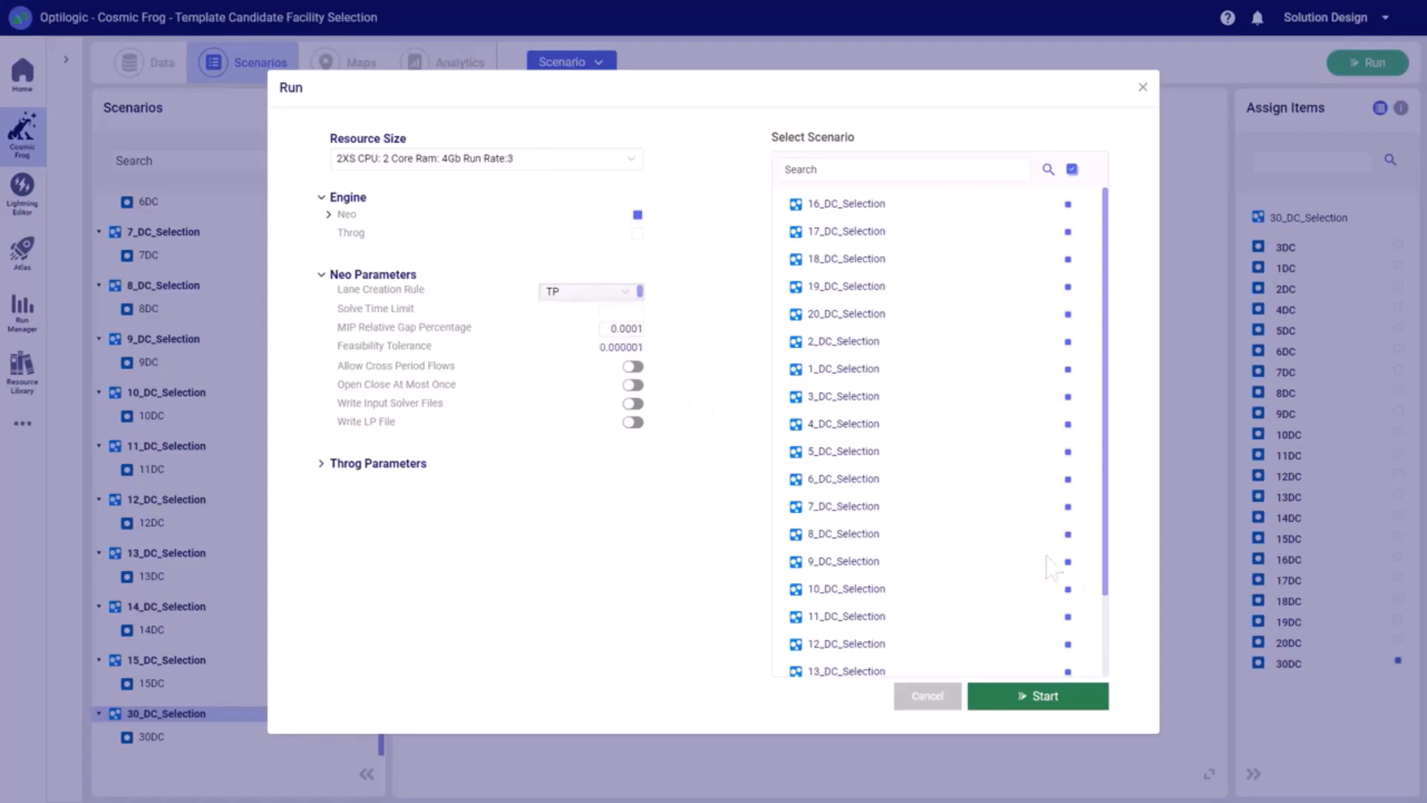
pyautogui.click(1053, 703)
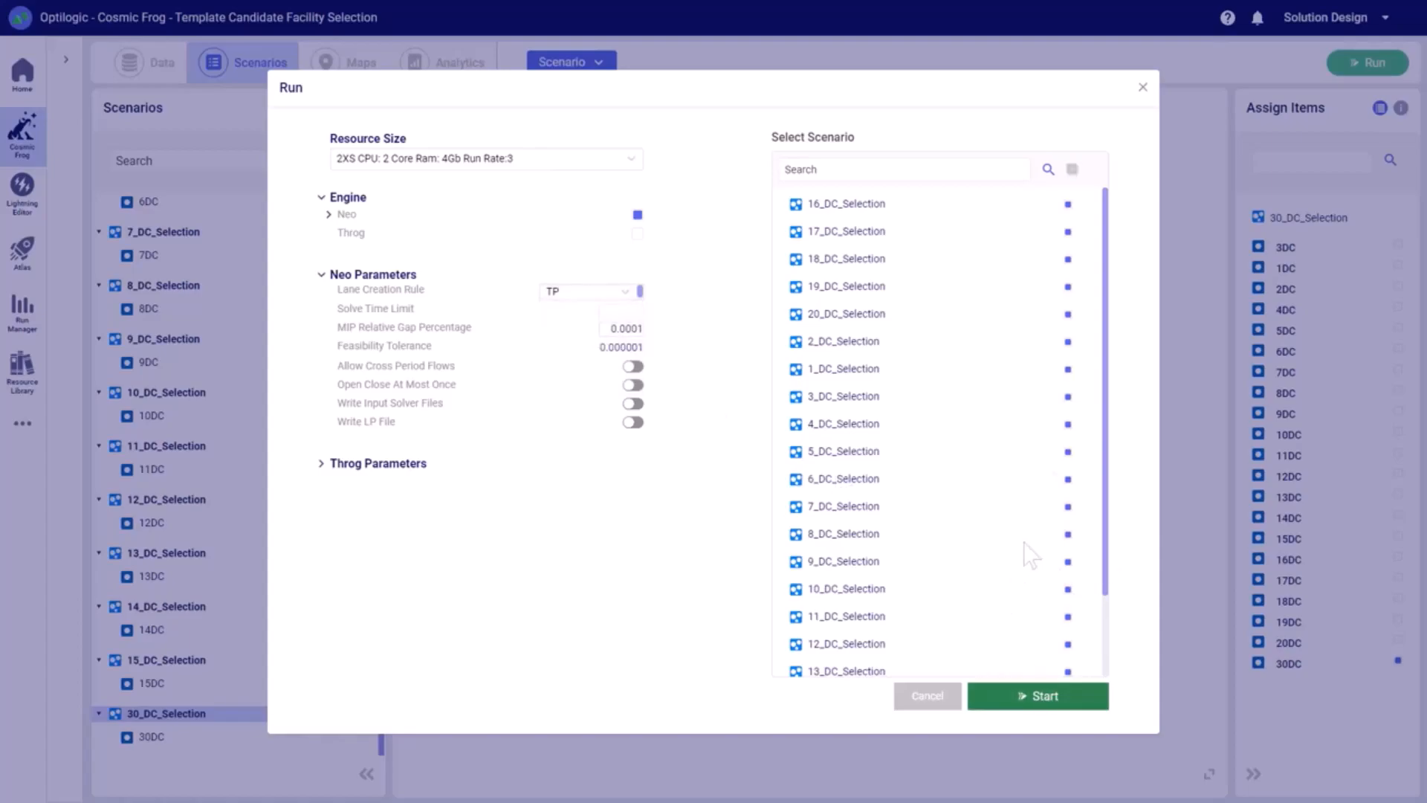
pyautogui.click(1076, 706)
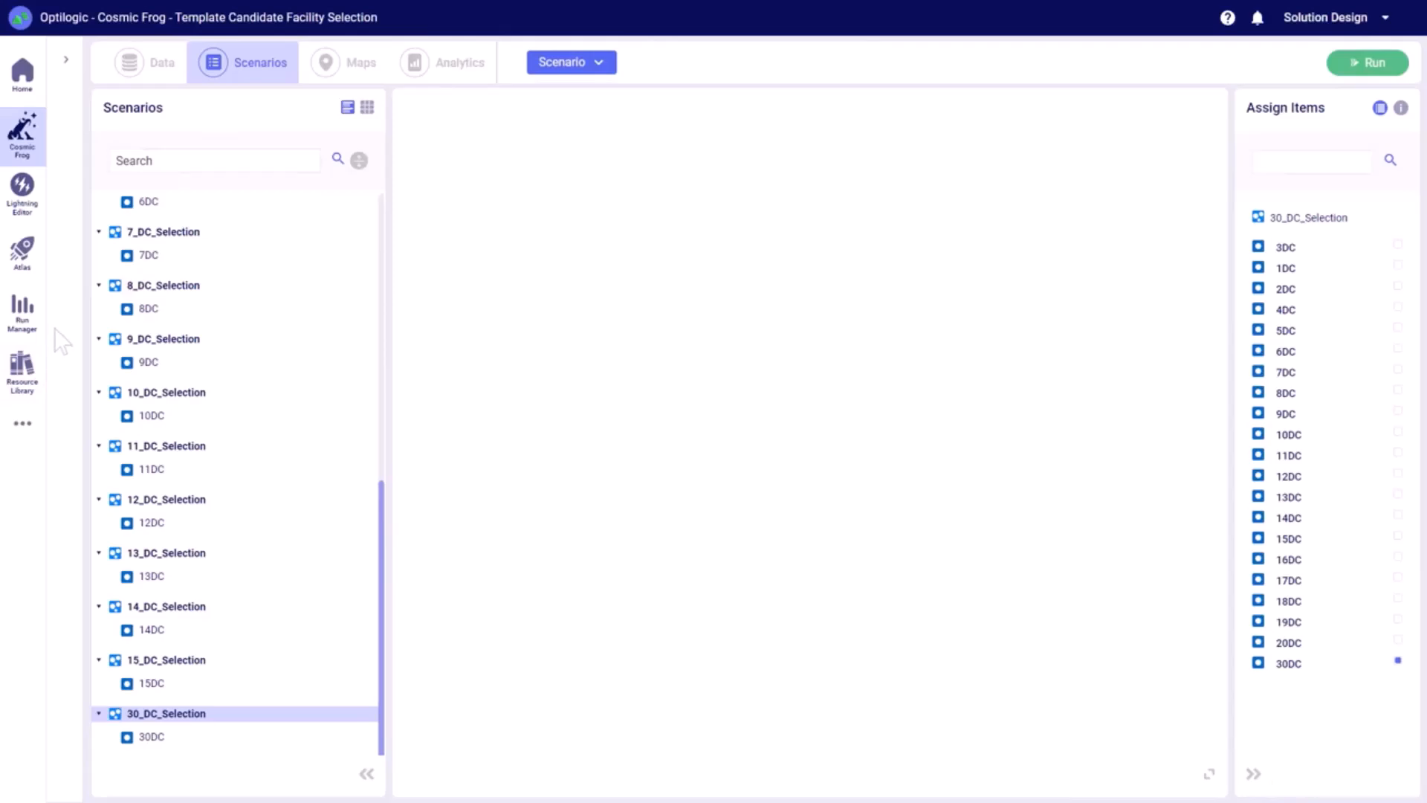
# Check the status of the scenario jobs in Run Manager and review the OptimizationNetworkSummary output table in Cosmic Frog.
pyautogui.click(22, 312)
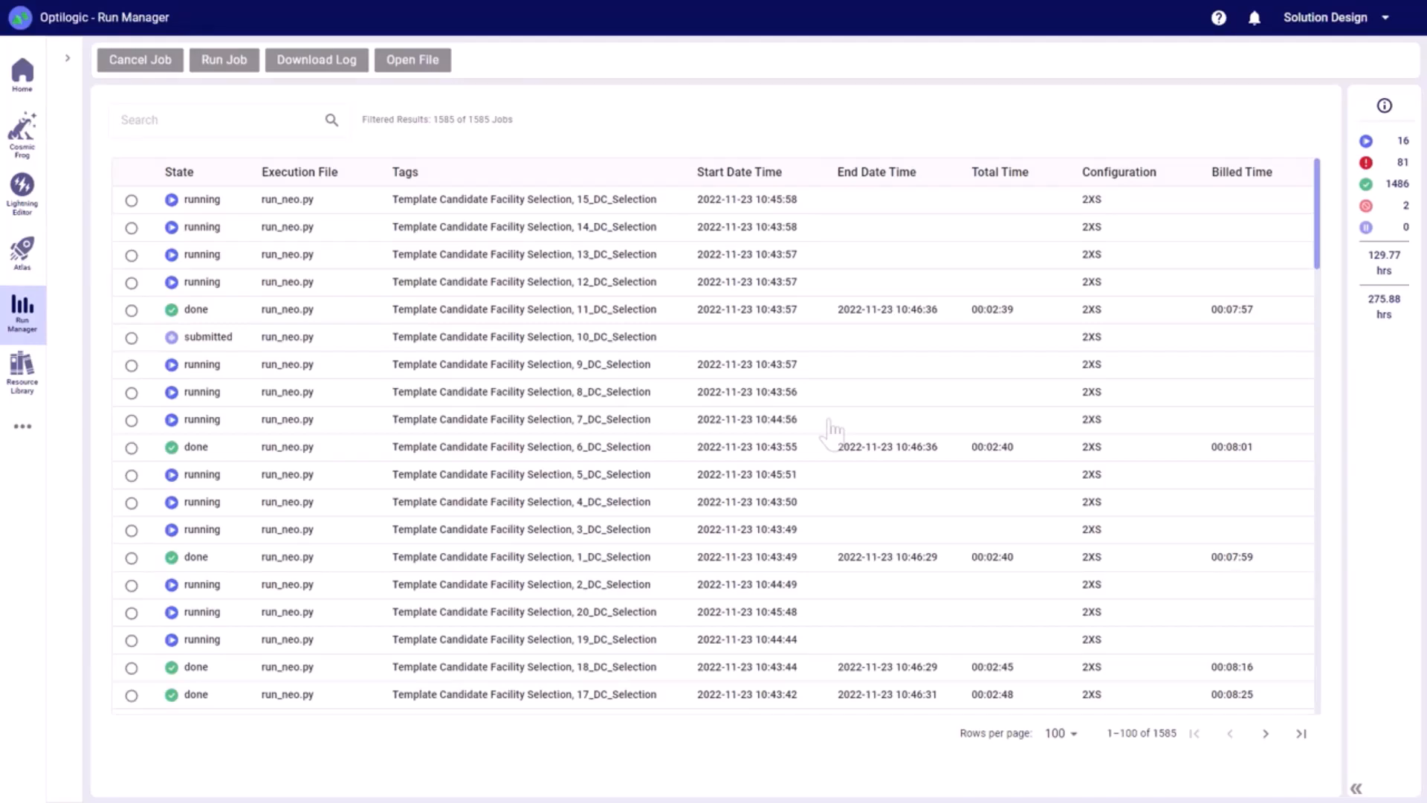
pyautogui.click(22, 137)
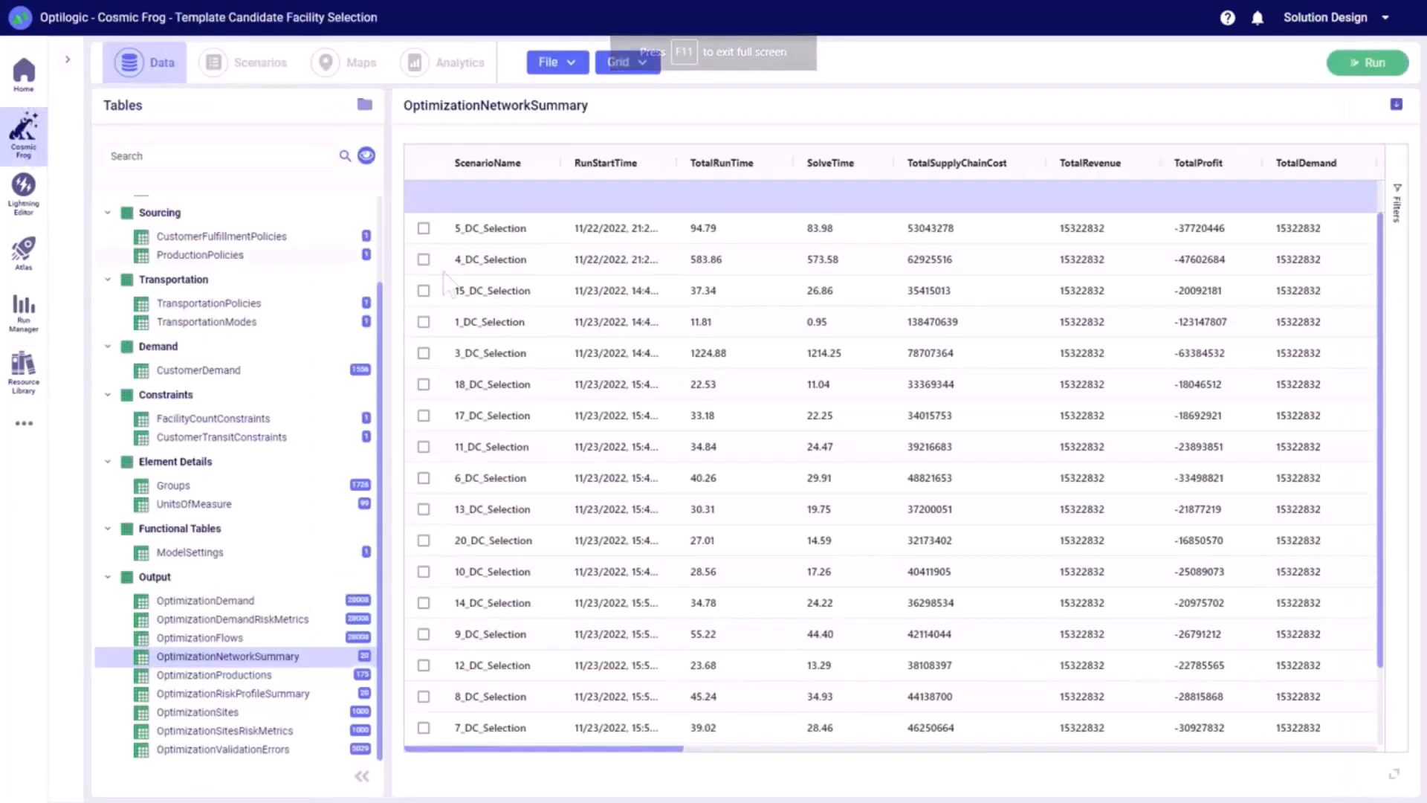
pyautogui.moveTo(459, 749)
pyautogui.mouseDown()
pyautogui.moveTo(885, 755)
pyautogui.moveTo(447, 762)
pyautogui.mouseUp()
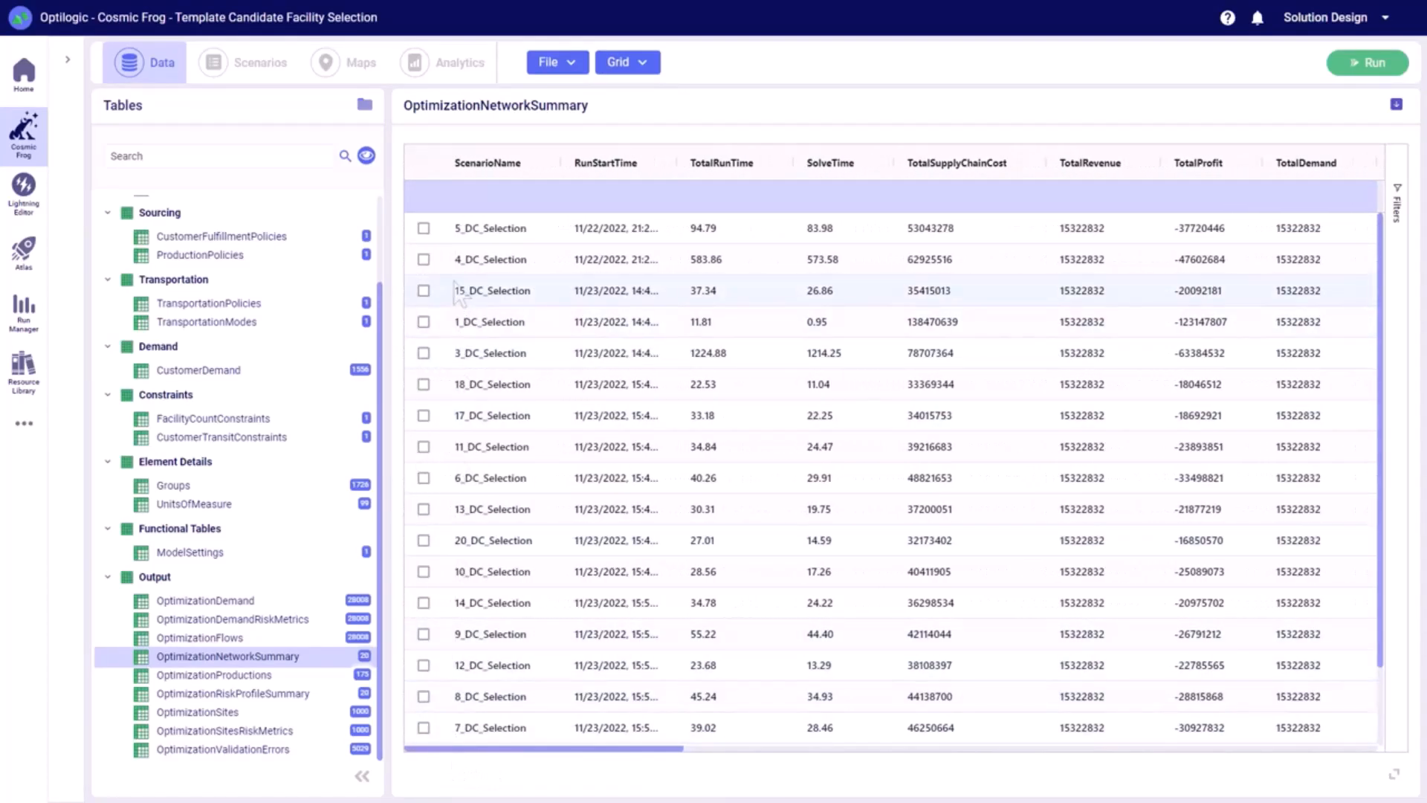
# Open the OptimizationSites output table and filter its ScenarioName column to 5_DC_Selection.
pyautogui.click(224, 713)
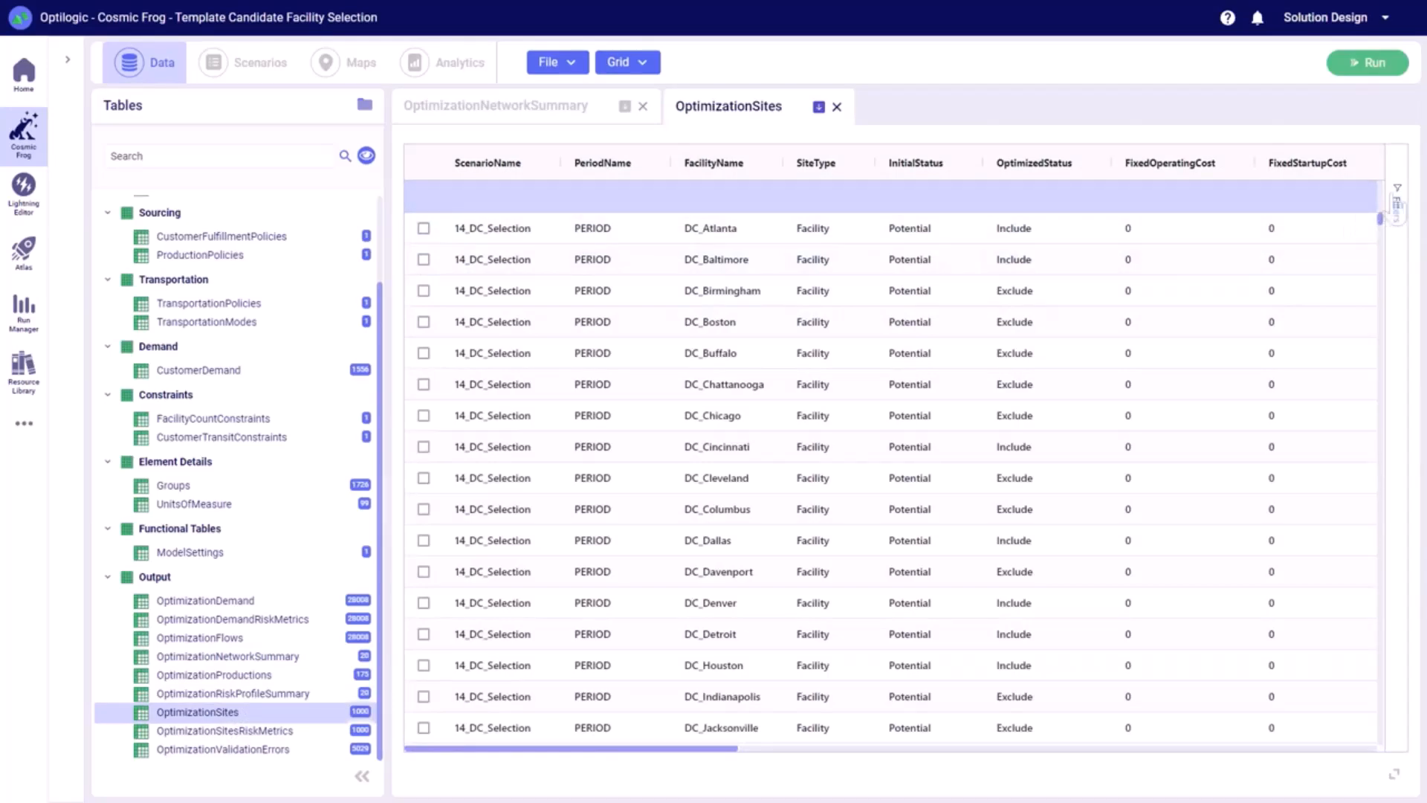
pyautogui.click(1396, 209)
pyautogui.click(1253, 199)
pyautogui.click(1277, 245)
pyautogui.click(1234, 272)
pyautogui.scroll(-3, 1237, 275)
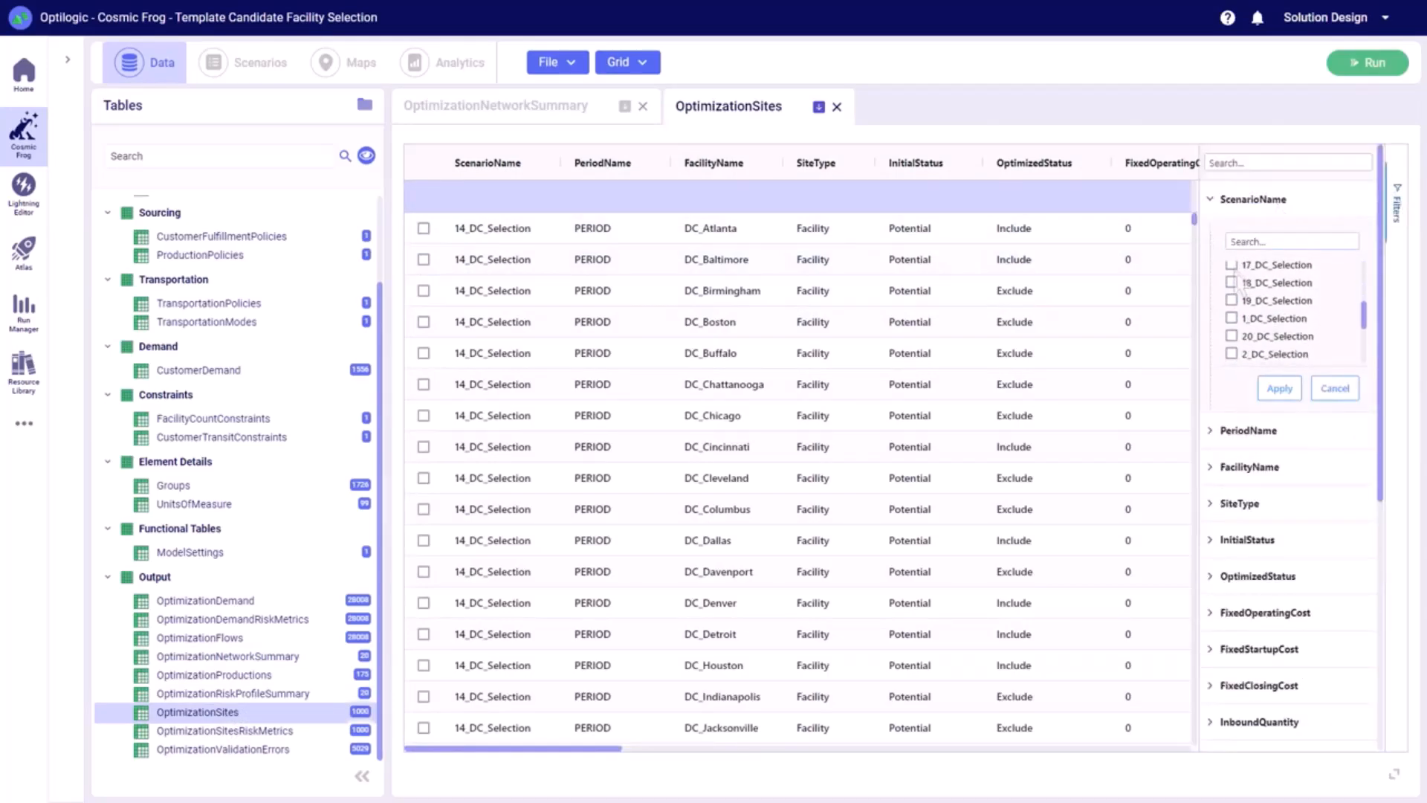
pyautogui.scroll(-1, 1247, 284)
pyautogui.click(1231, 284)
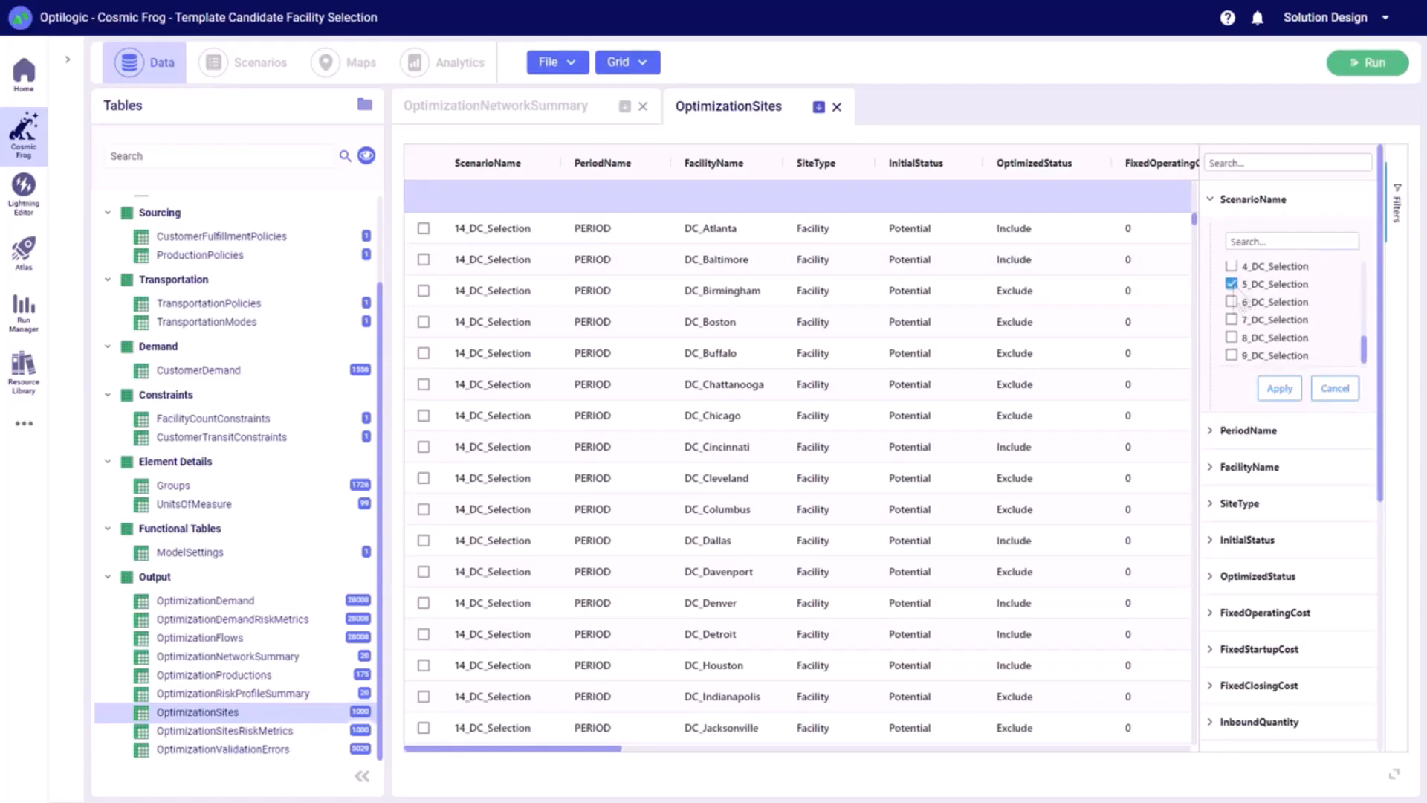
pyautogui.click(1290, 387)
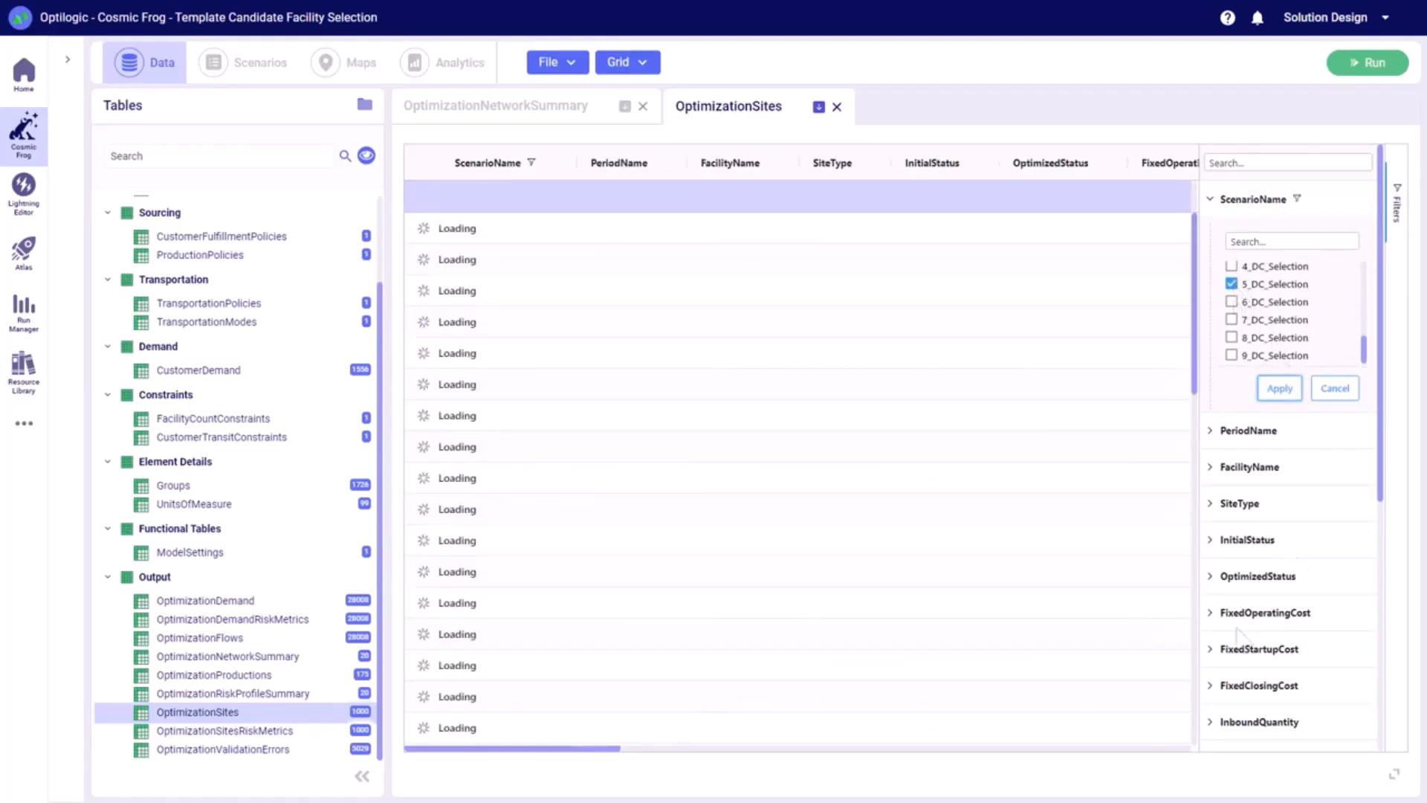
# Filter the OptimizedStatus column of the OptimizationSites table to Include and hide the filter settings.
pyautogui.click(1234, 578)
pyautogui.click(1256, 666)
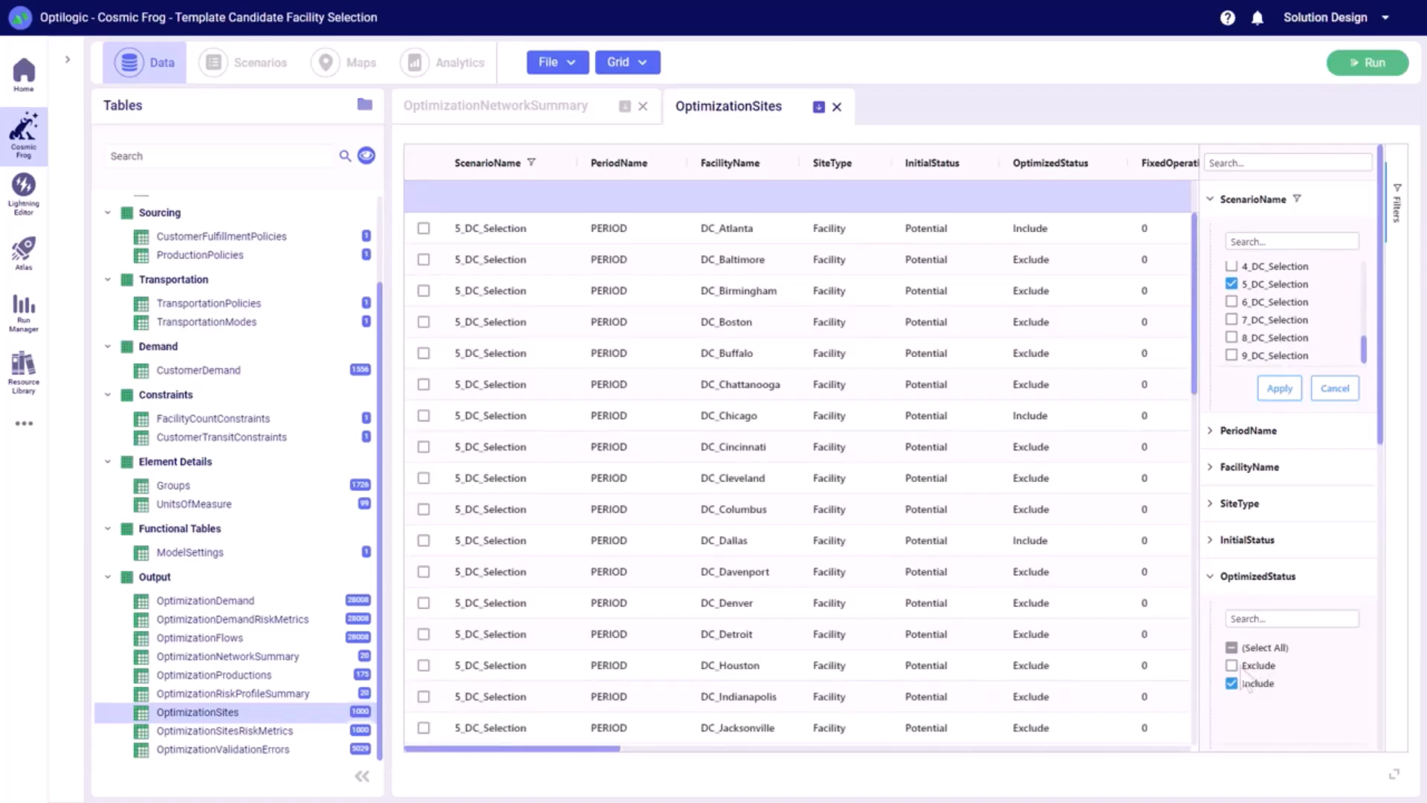
pyautogui.scroll(-1, 1326, 605)
pyautogui.scroll(-3, 1326, 605)
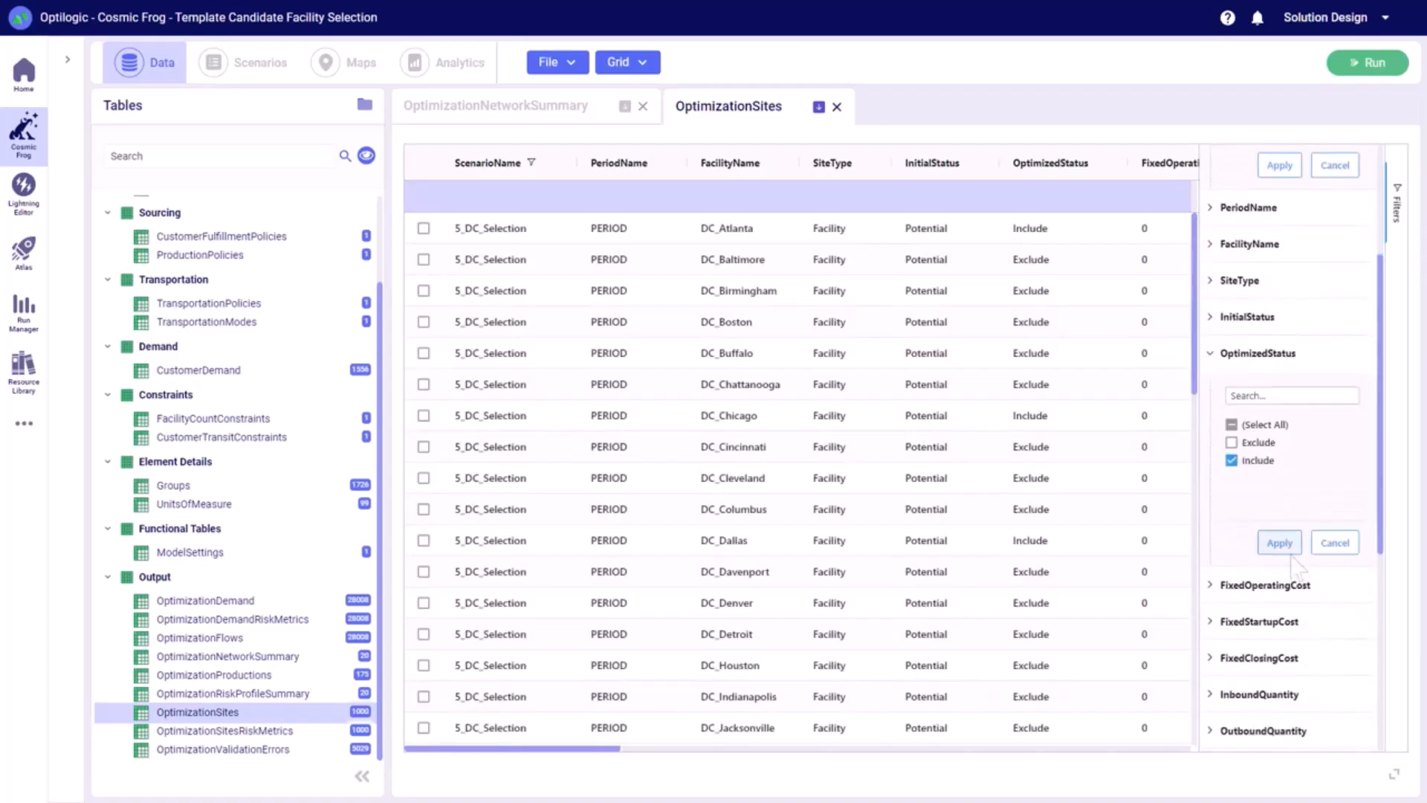
pyautogui.click(1279, 542)
pyautogui.click(1398, 207)
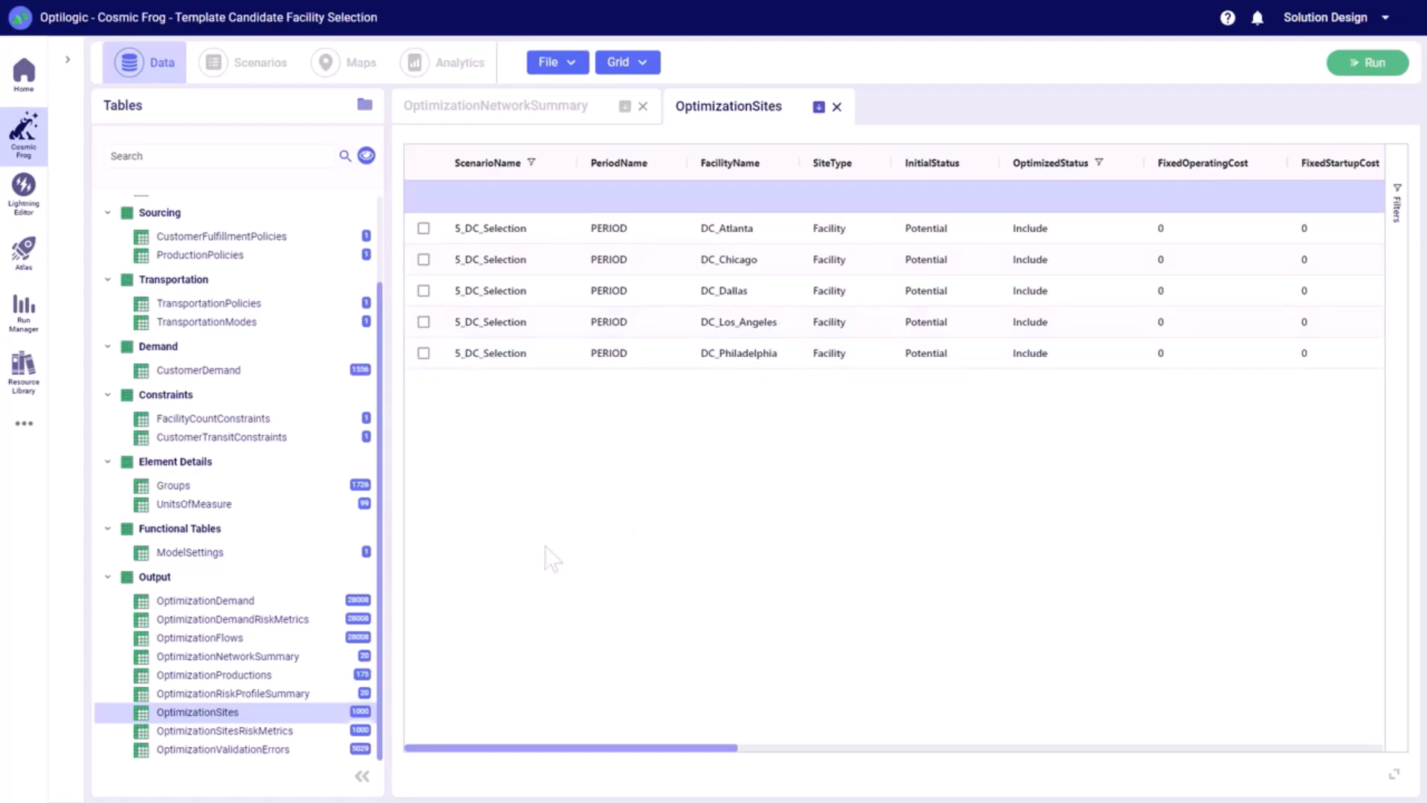
# Examine the selected facilities and their customer flows on the Choose Best 5 DCs map.
pyautogui.click(350, 64)
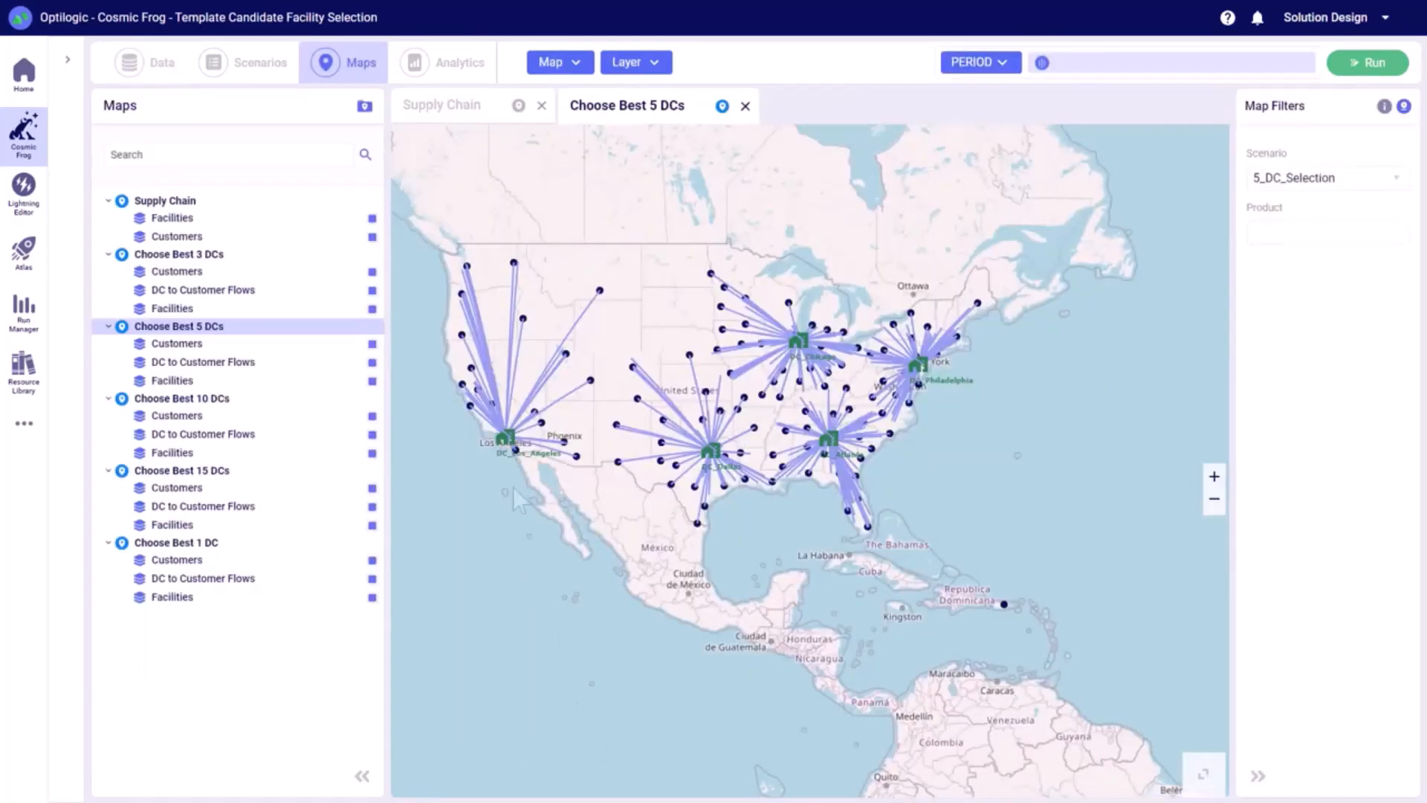
pyautogui.moveTo(512, 450)
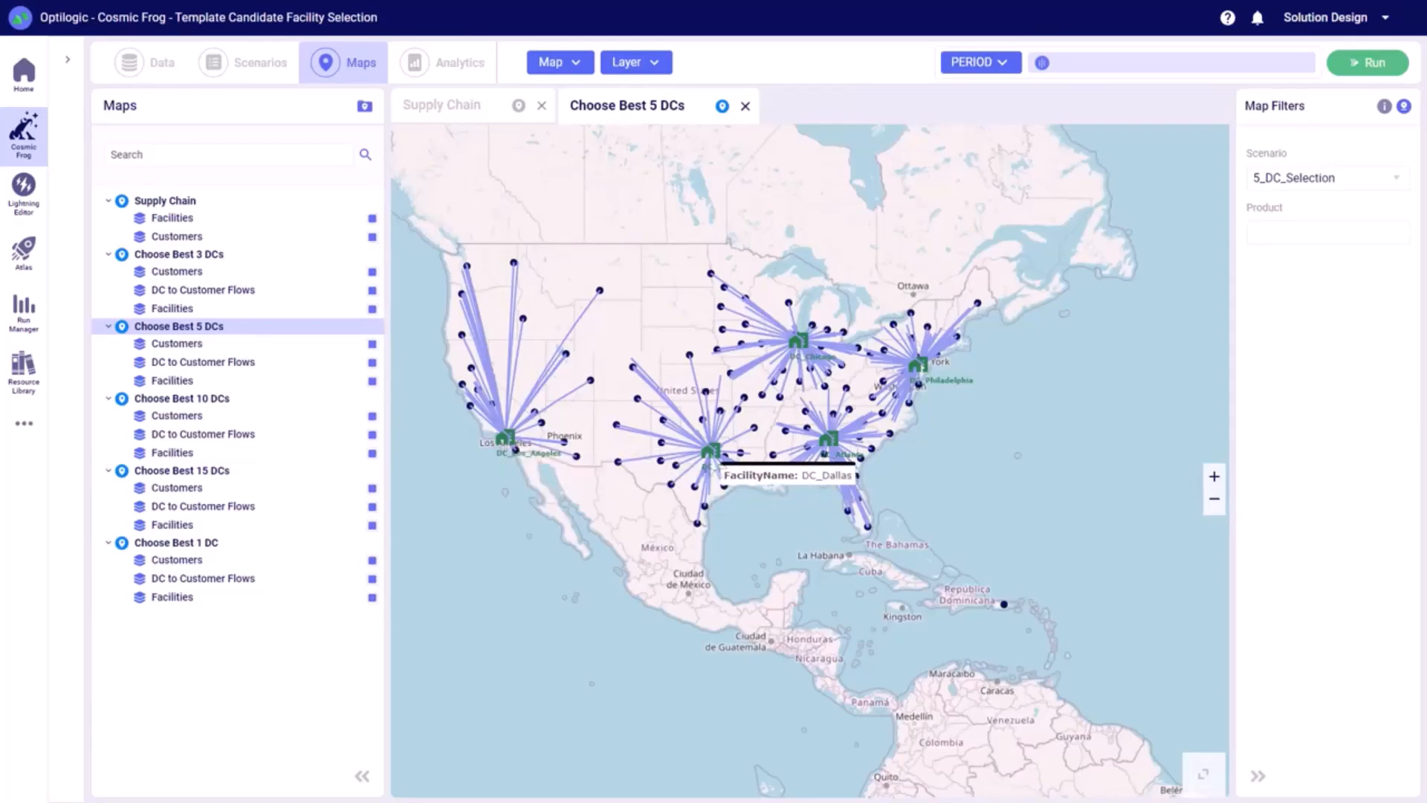
pyautogui.moveTo(825, 455)
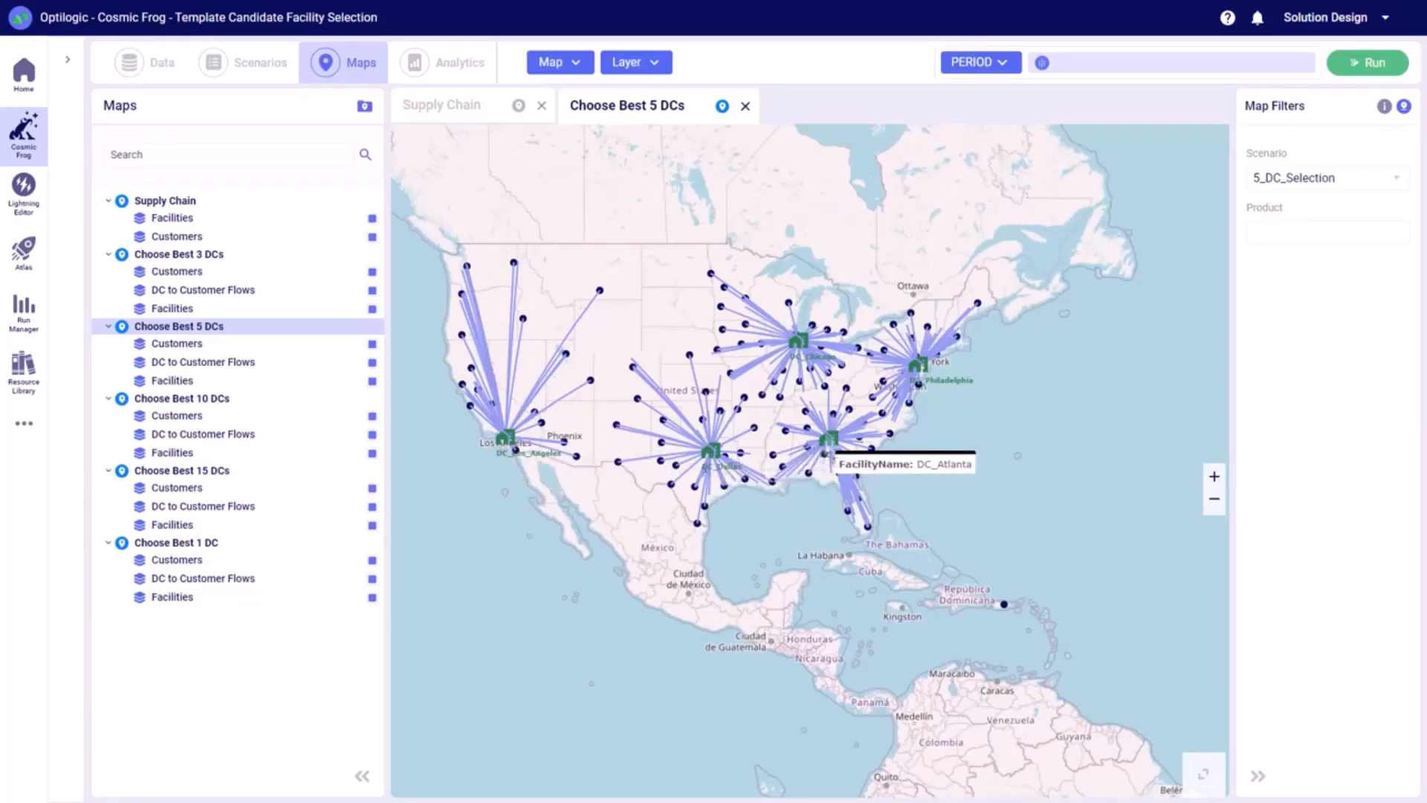
pyautogui.moveTo(803, 355)
pyautogui.moveTo(920, 381)
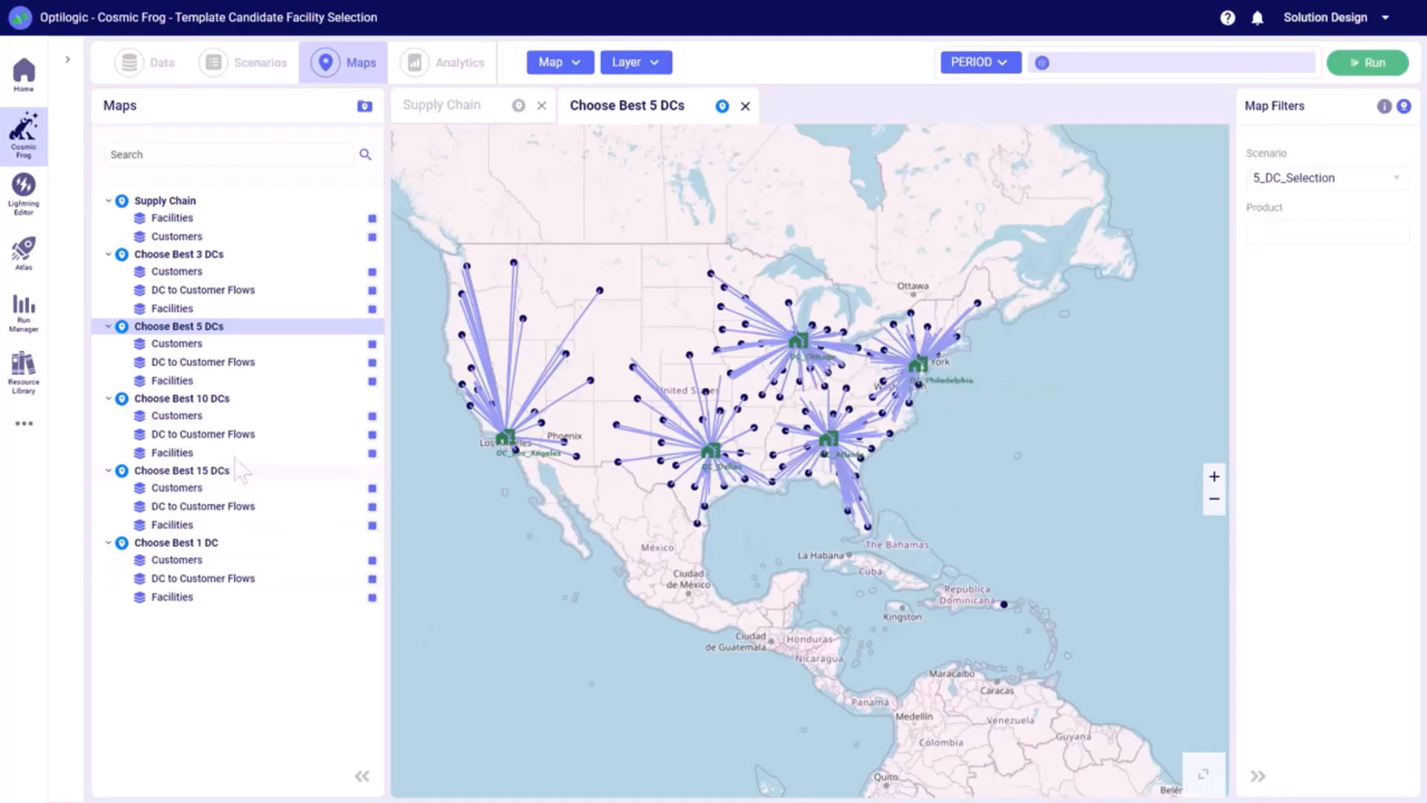
# Compare the Choose Best 10 DCs, Choose Best 15 DCs and Choose Best 3 DCs maps.
pyautogui.click(248, 397)
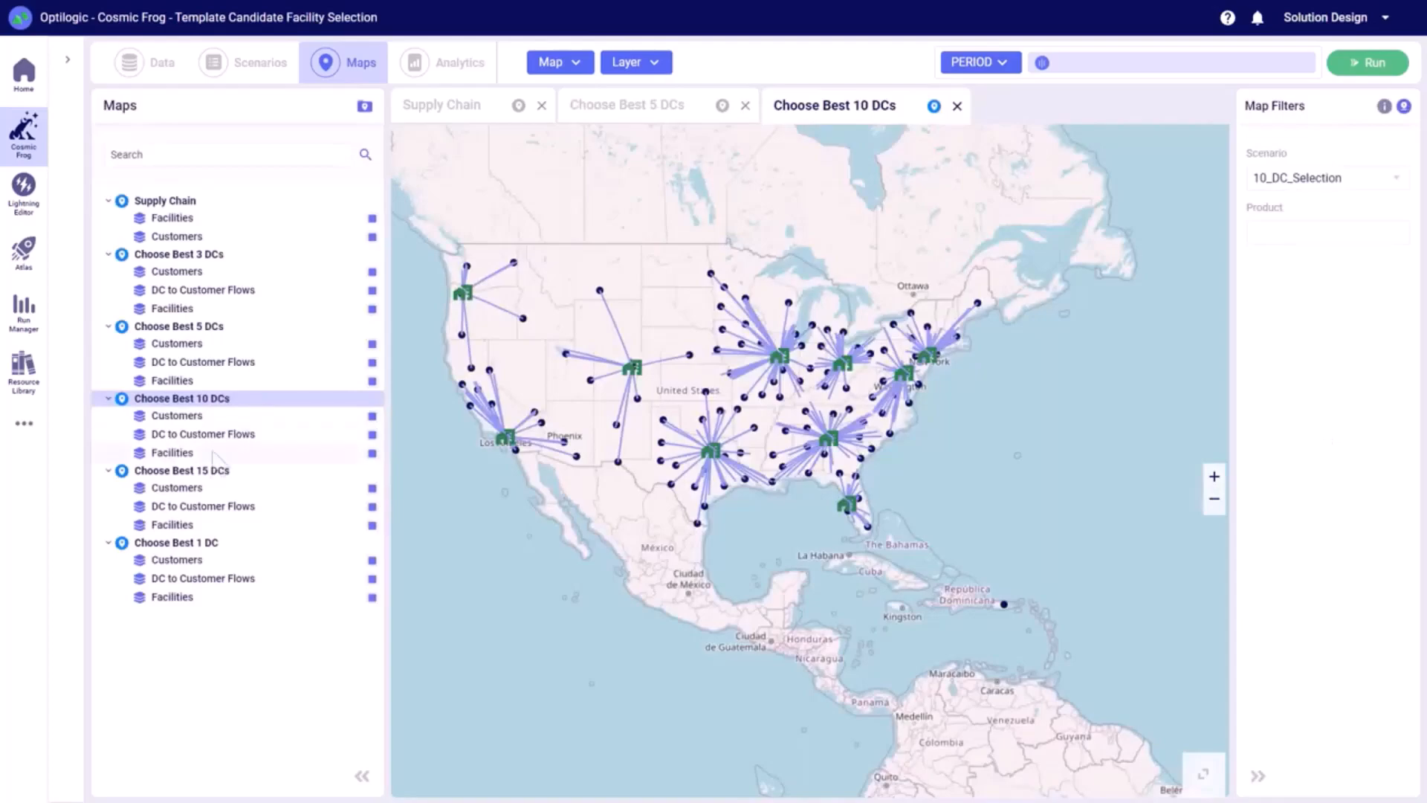
pyautogui.click(206, 474)
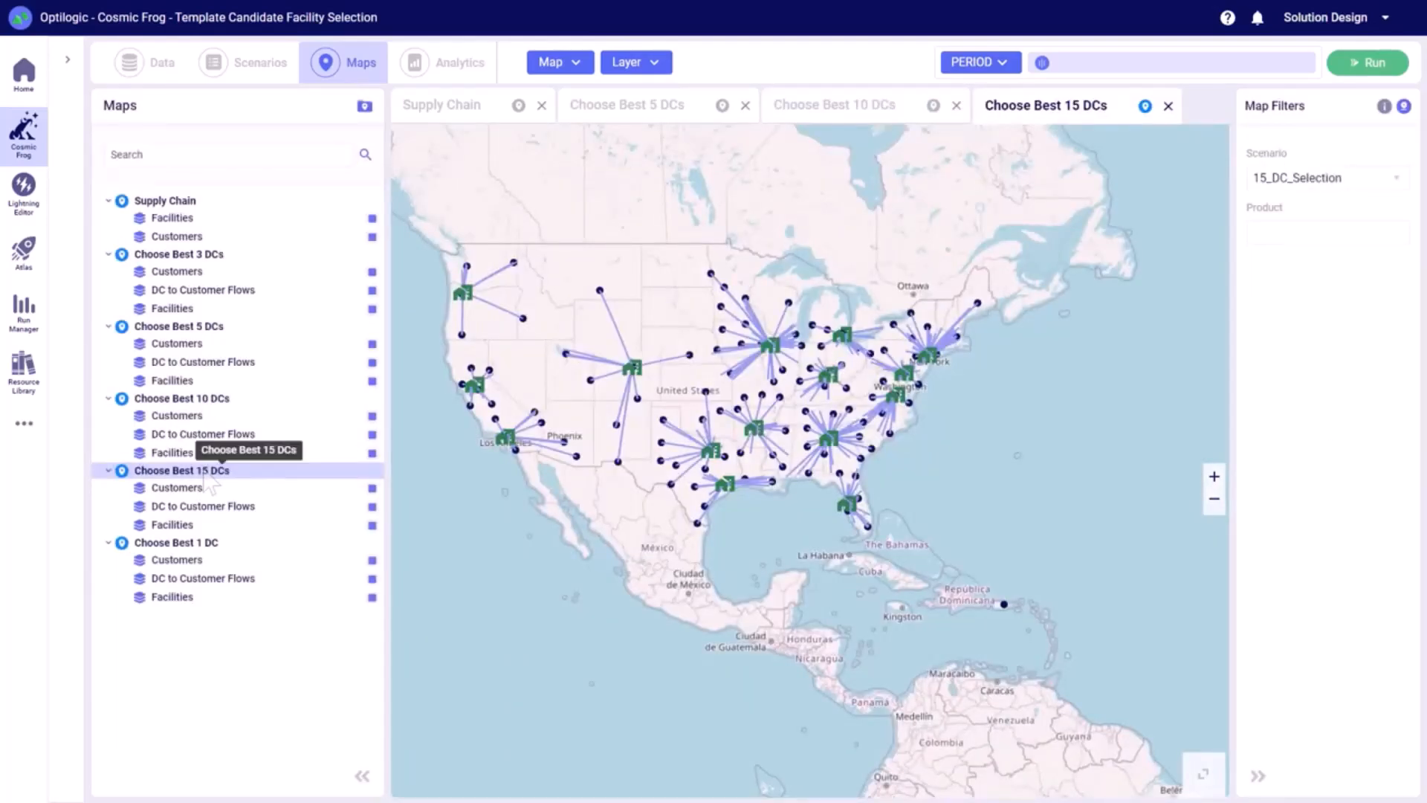
pyautogui.click(208, 256)
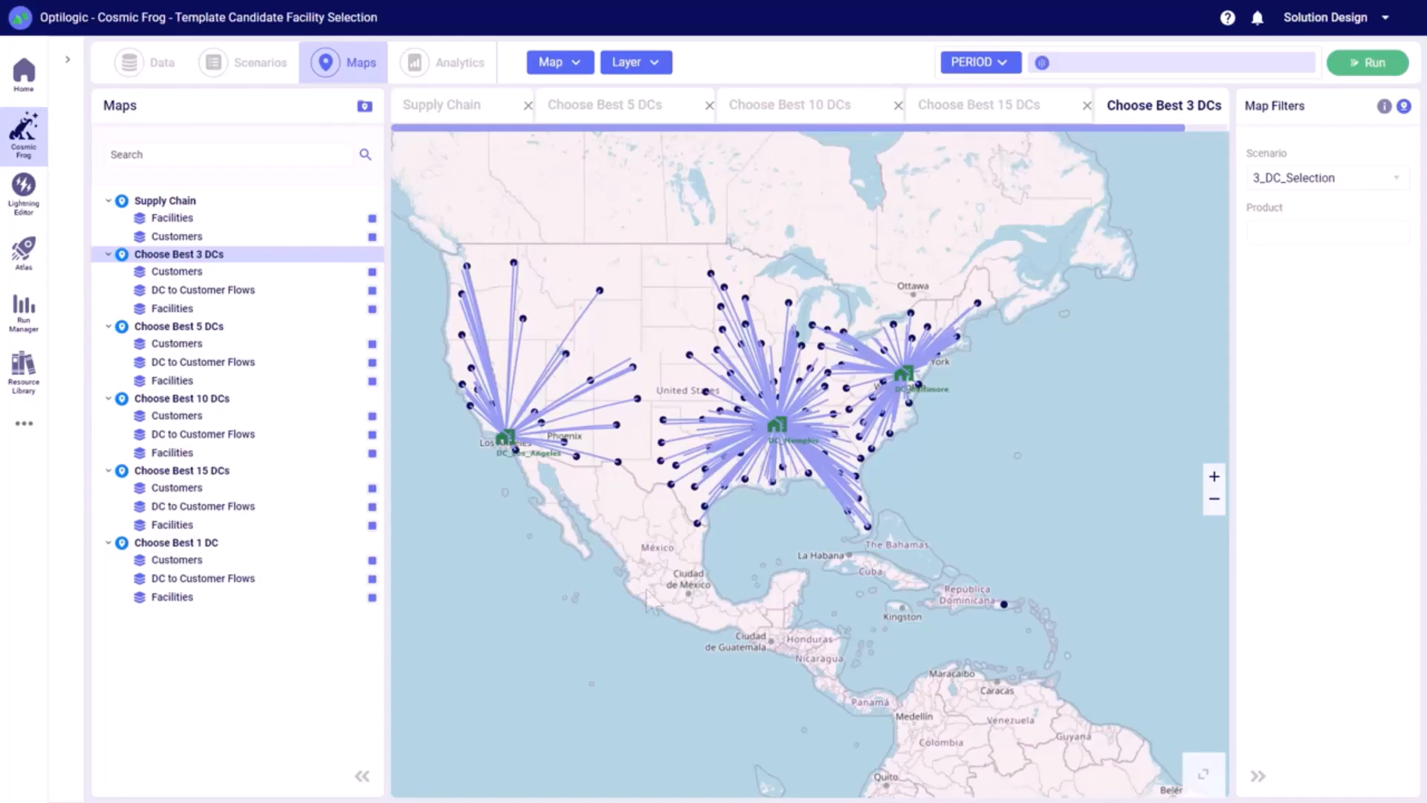
# Review the total transportation cost per scenario in the Network Summary chart of the Candidate Facility Selection Summary dashboard, including its enlarged view.
pyautogui.click(446, 64)
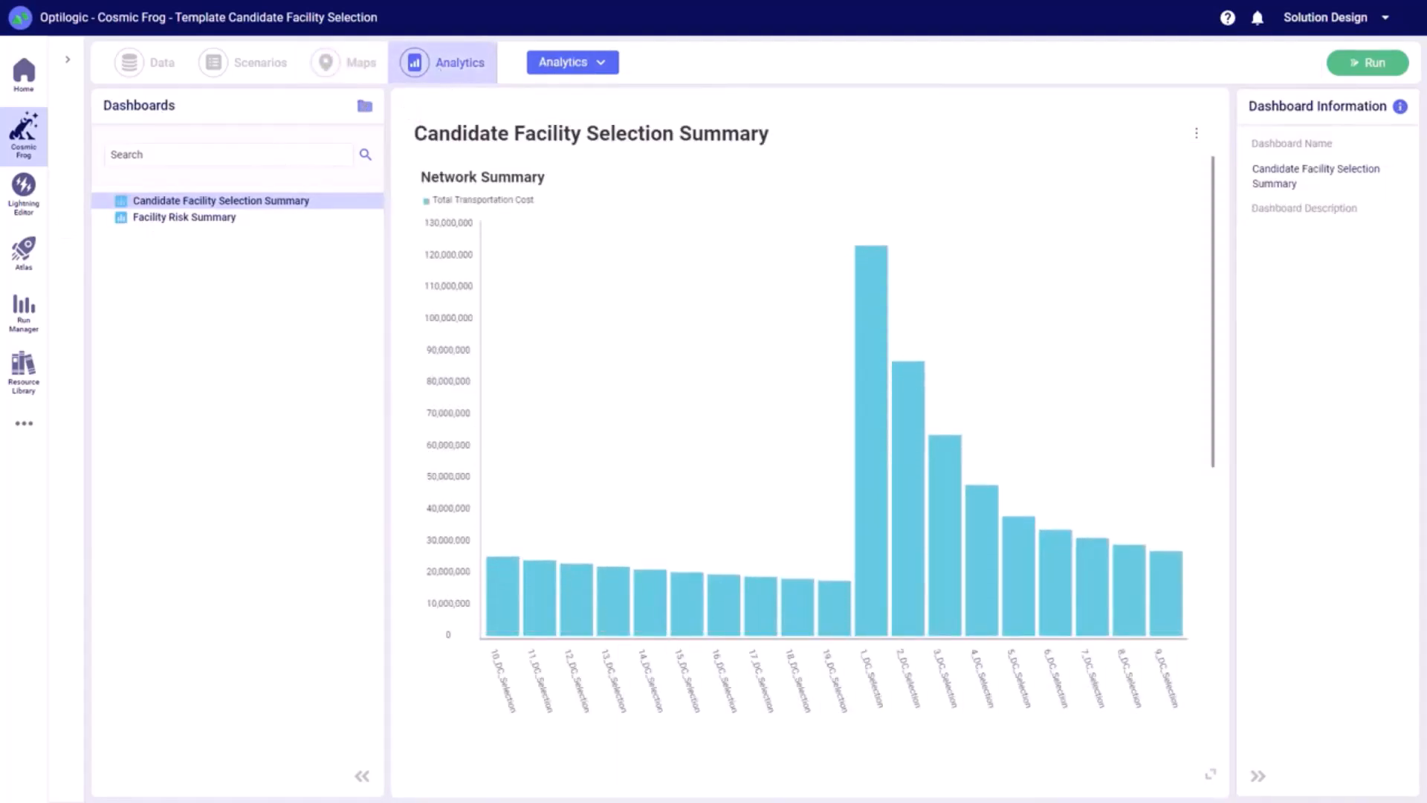
pyautogui.moveTo(871, 488)
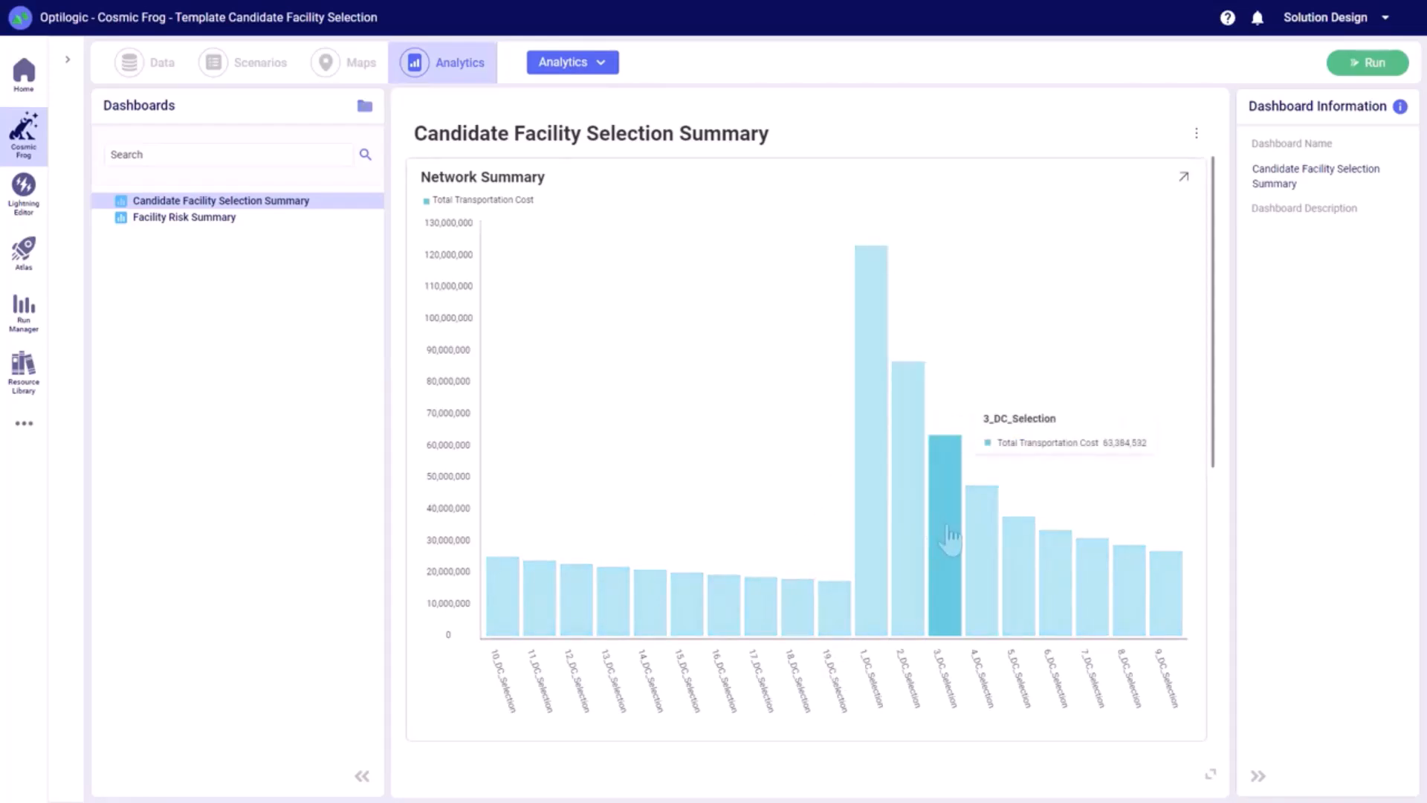
pyautogui.moveTo(980, 562)
pyautogui.moveTo(1015, 578)
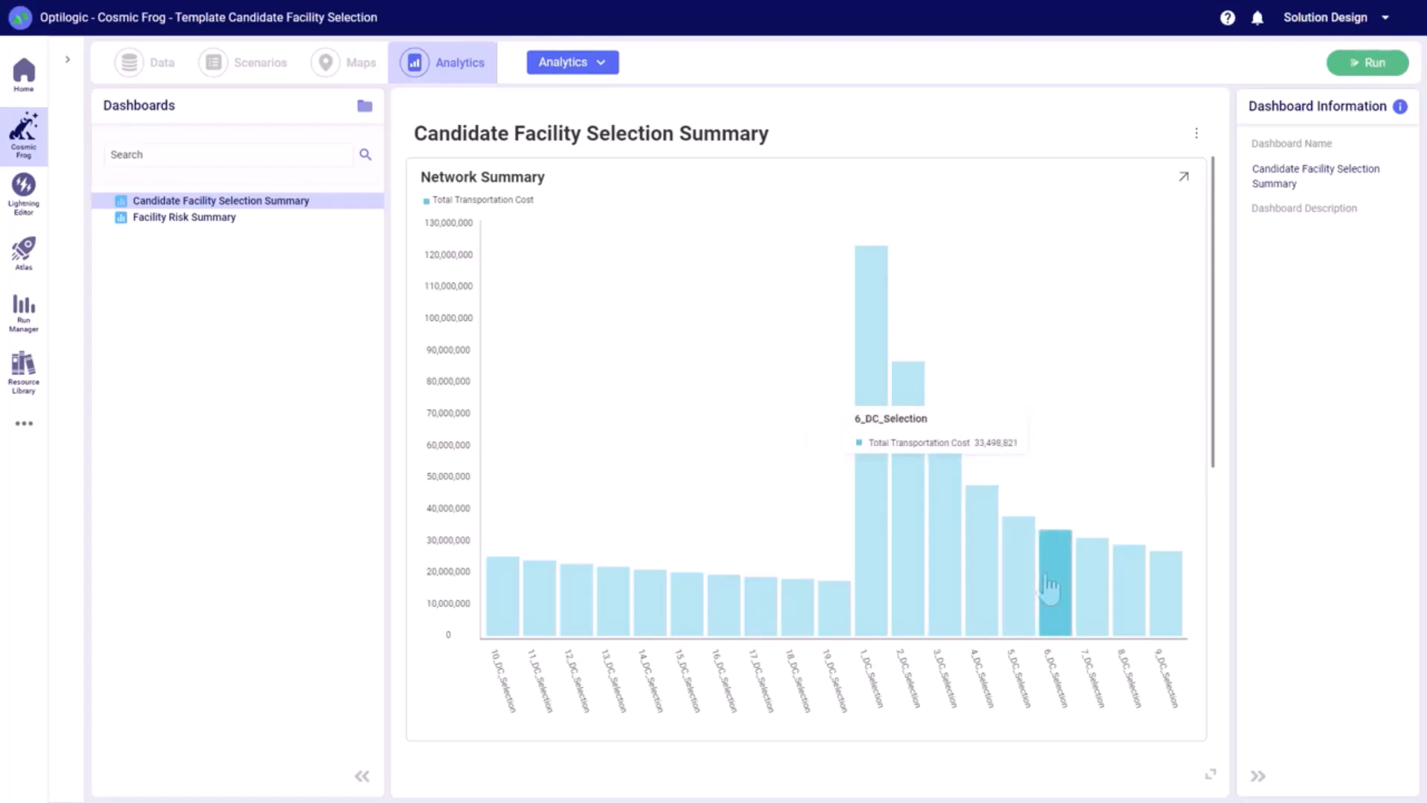
pyautogui.click(1186, 178)
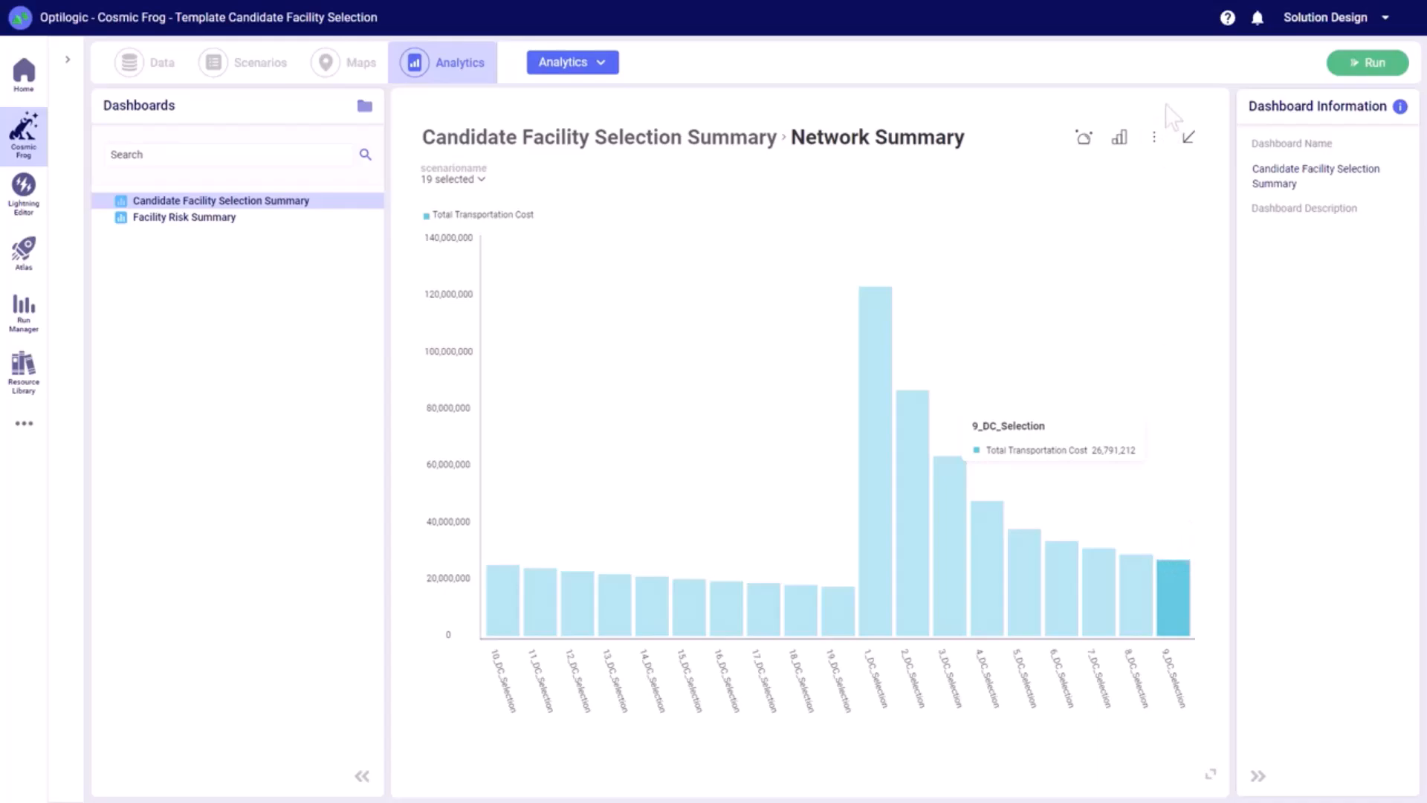
pyautogui.click(1188, 136)
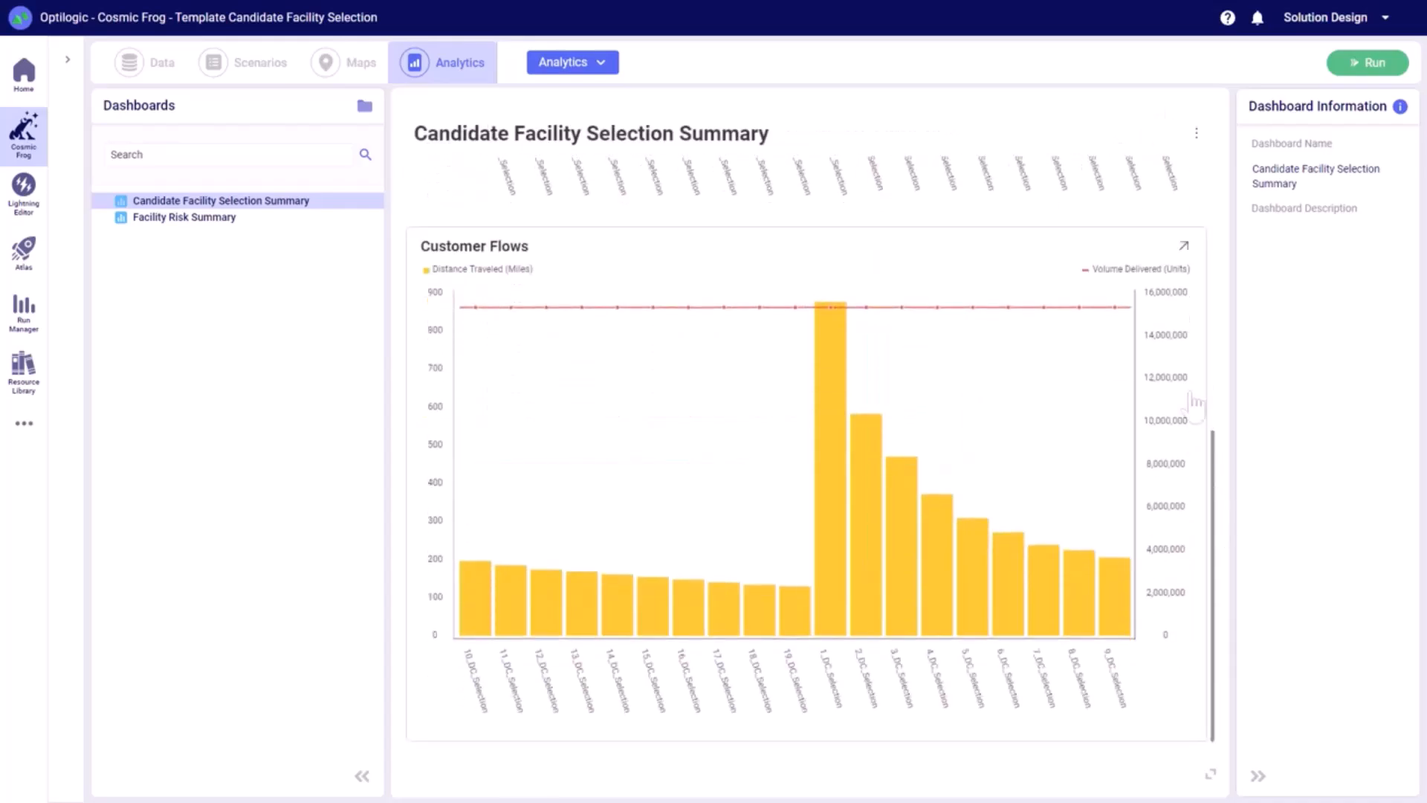
# Enlarge the Customer Flows chart and examine the distance traveled and volume delivered per scenario.
pyautogui.click(1183, 245)
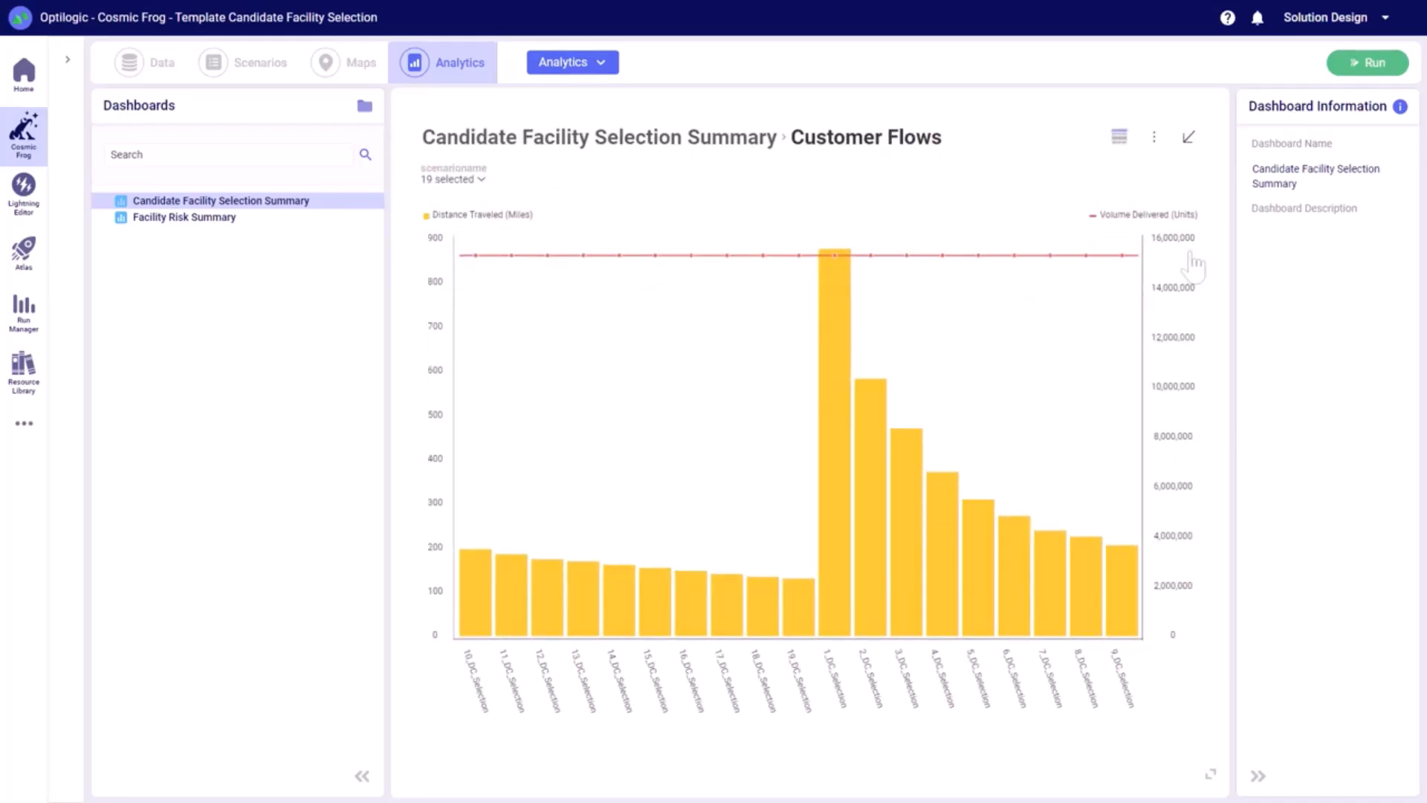
pyautogui.moveTo(1048, 259)
pyautogui.moveTo(842, 530)
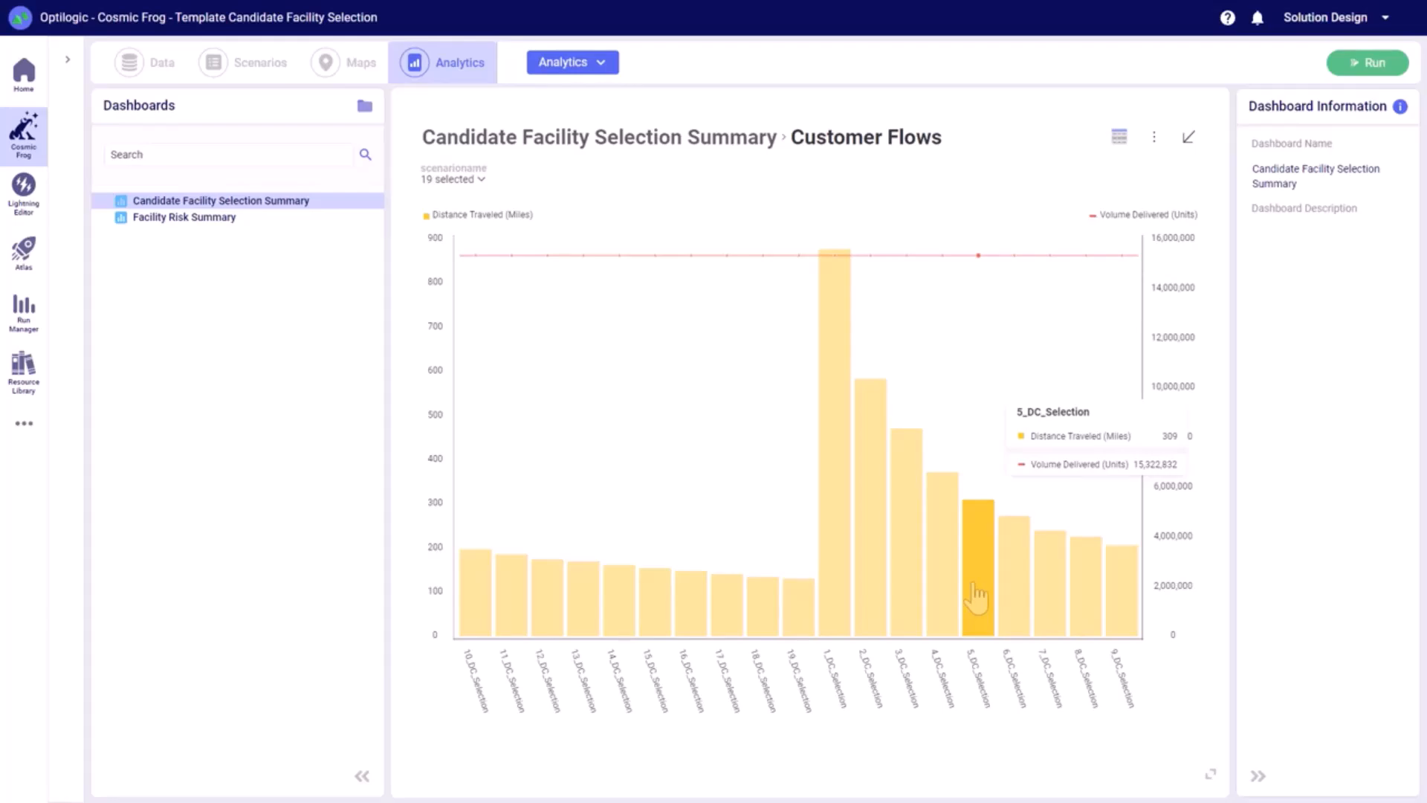
# Enlarge the DC Risk Metrics chart of the Facility Risk Summary dashboard and inspect the risk scores of DC_Atlanta and DC_Kansas_City.
pyautogui.click(219, 221)
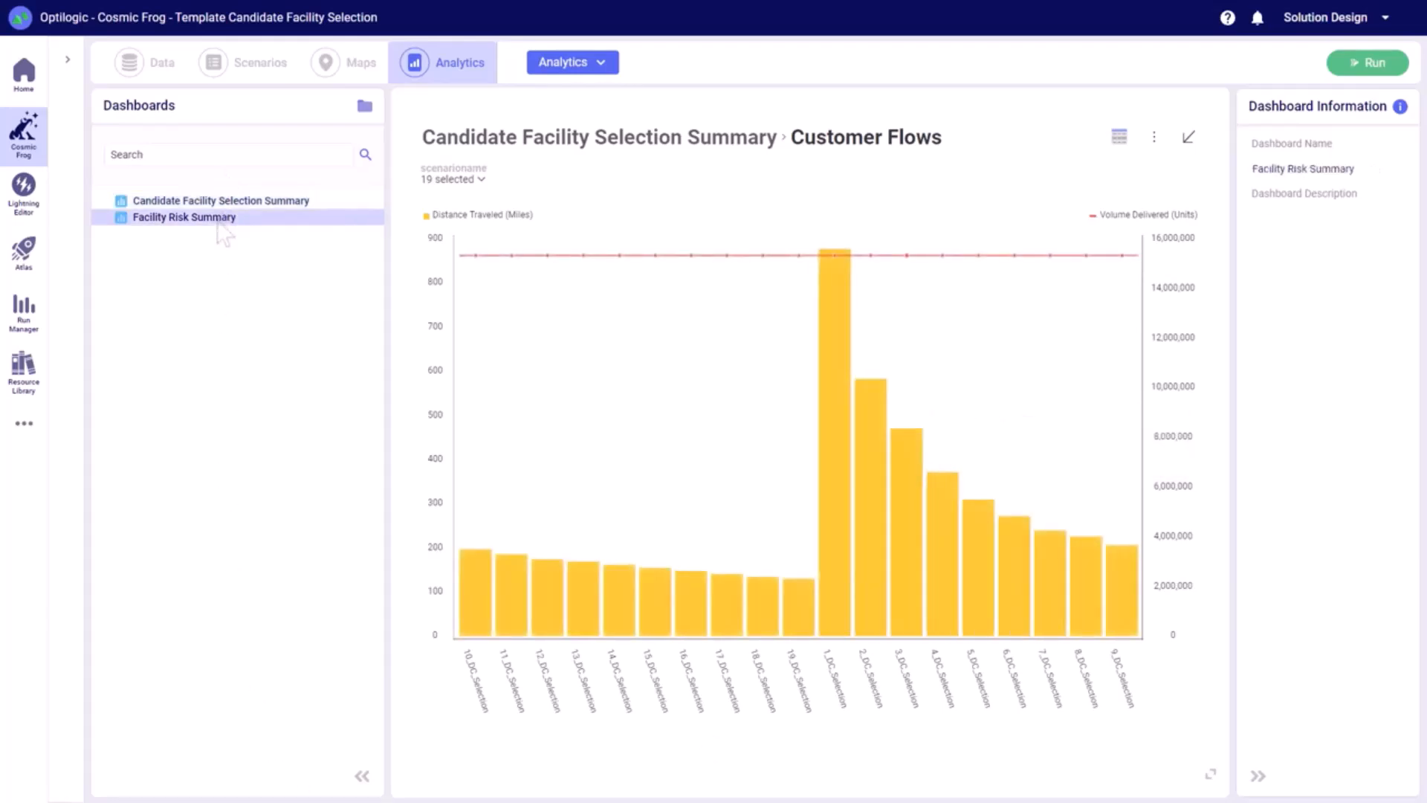
pyautogui.click(1191, 177)
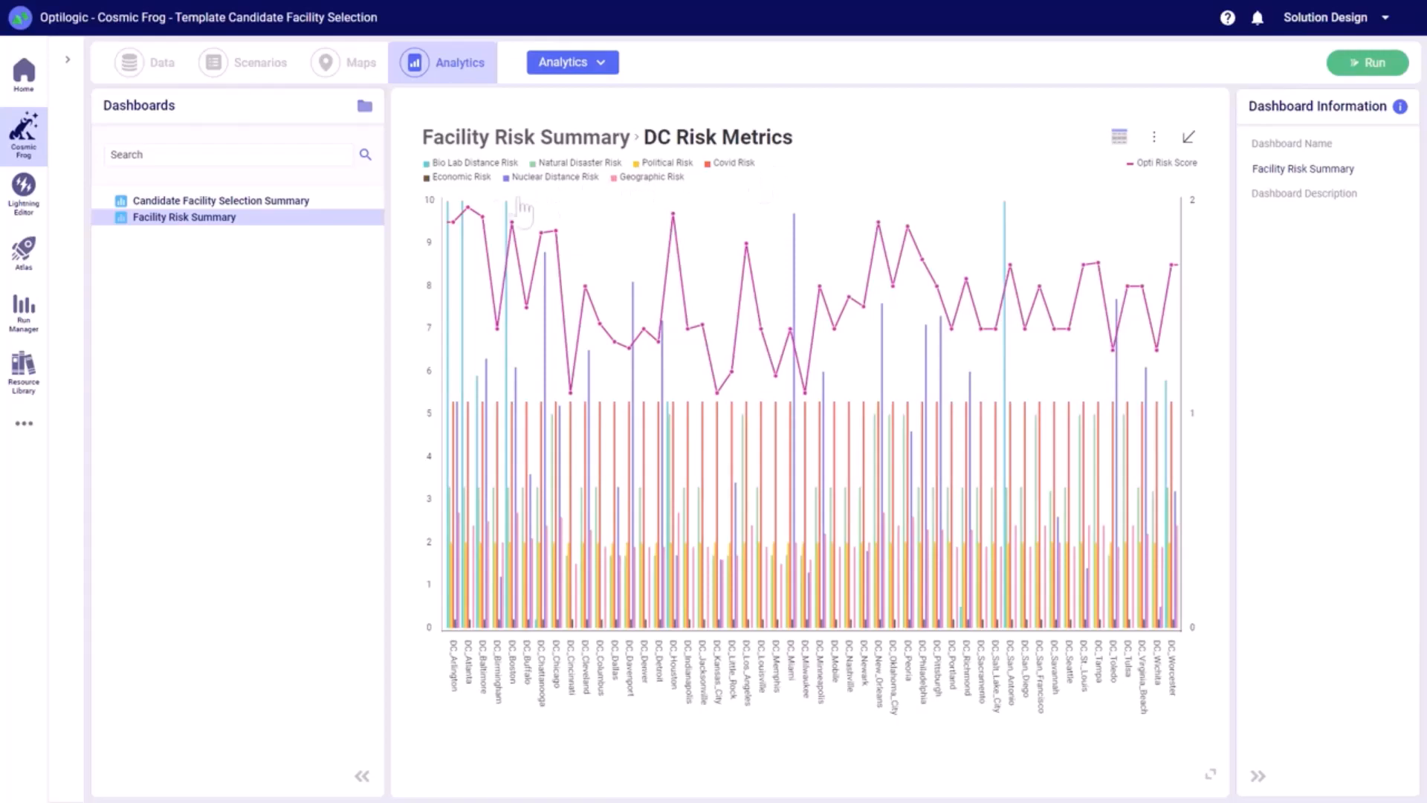
pyautogui.moveTo(468, 325)
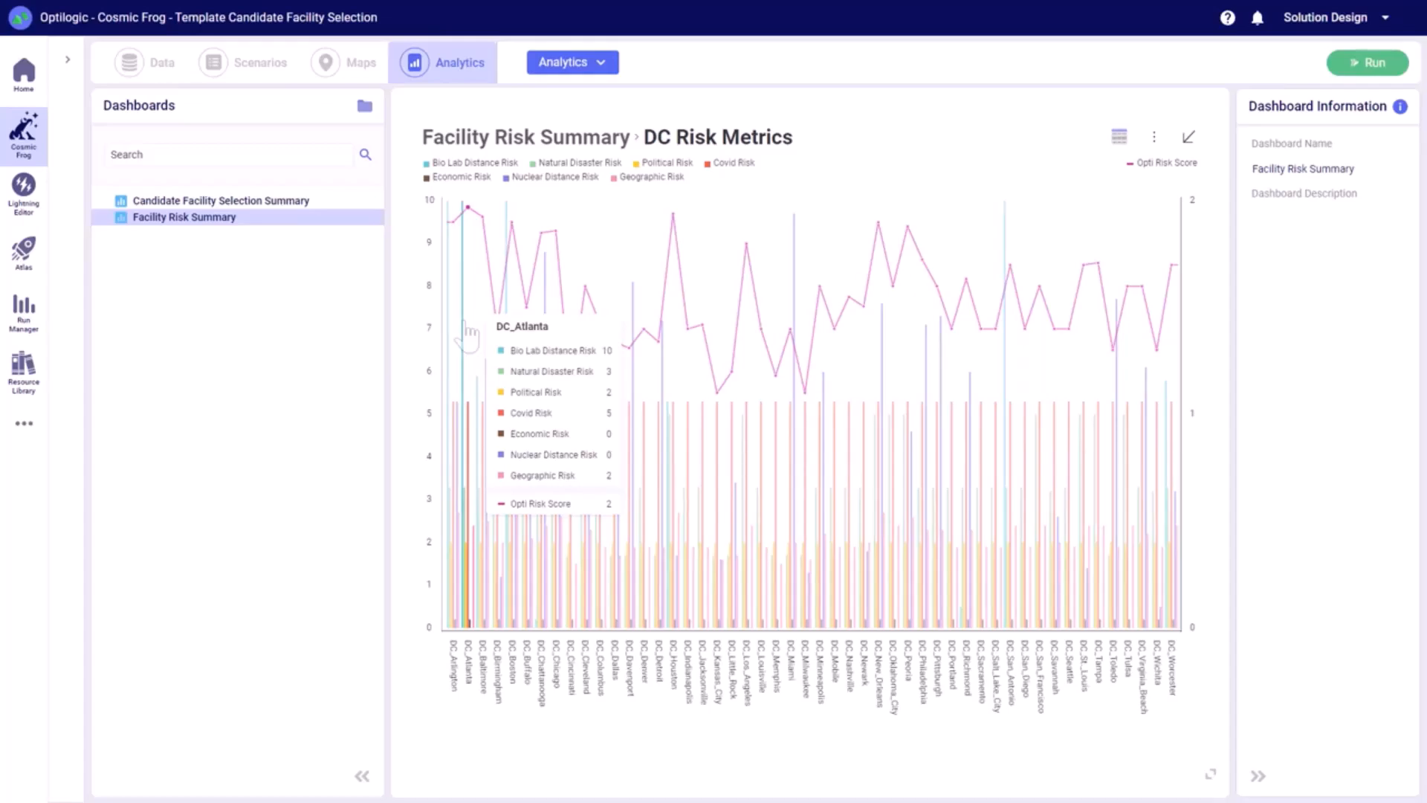
pyautogui.moveTo(720, 402)
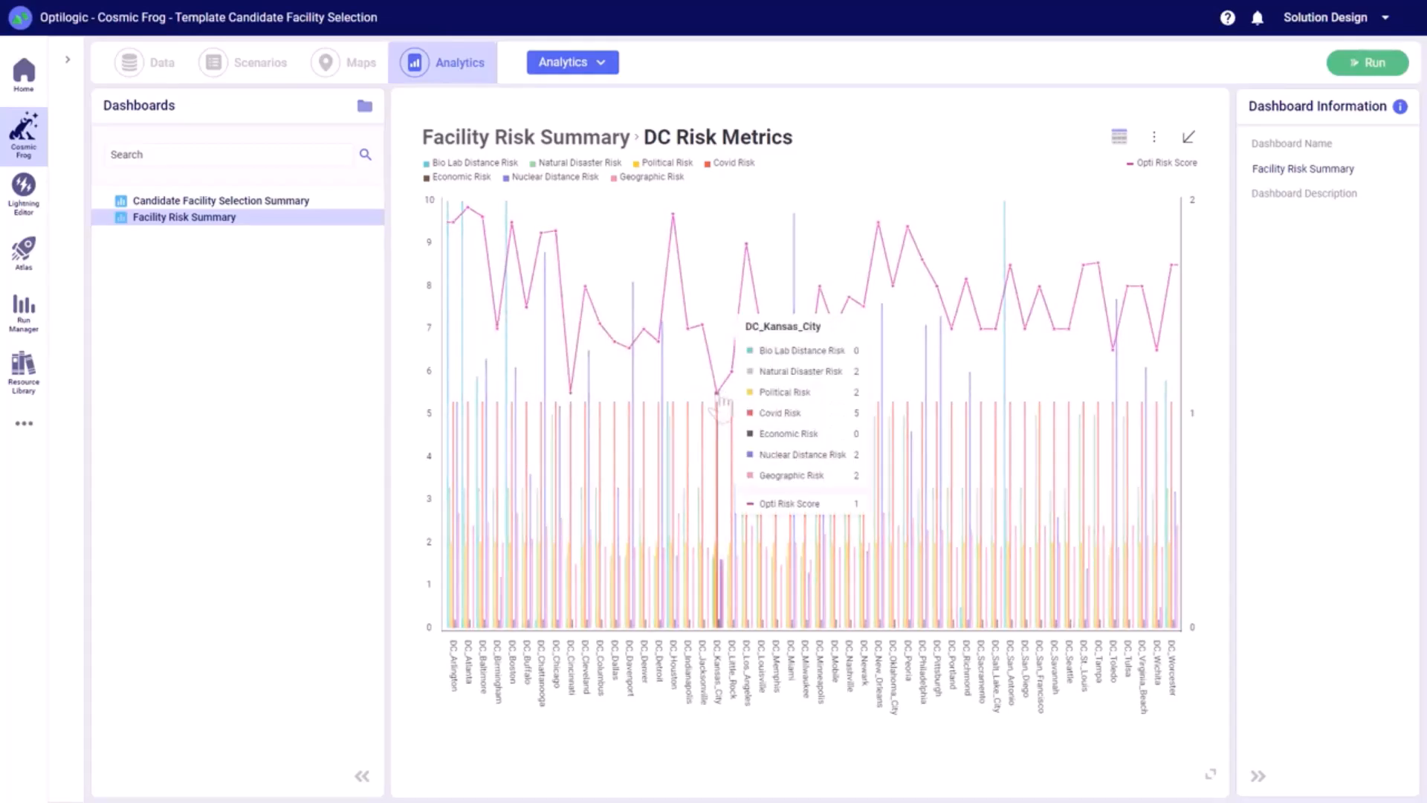